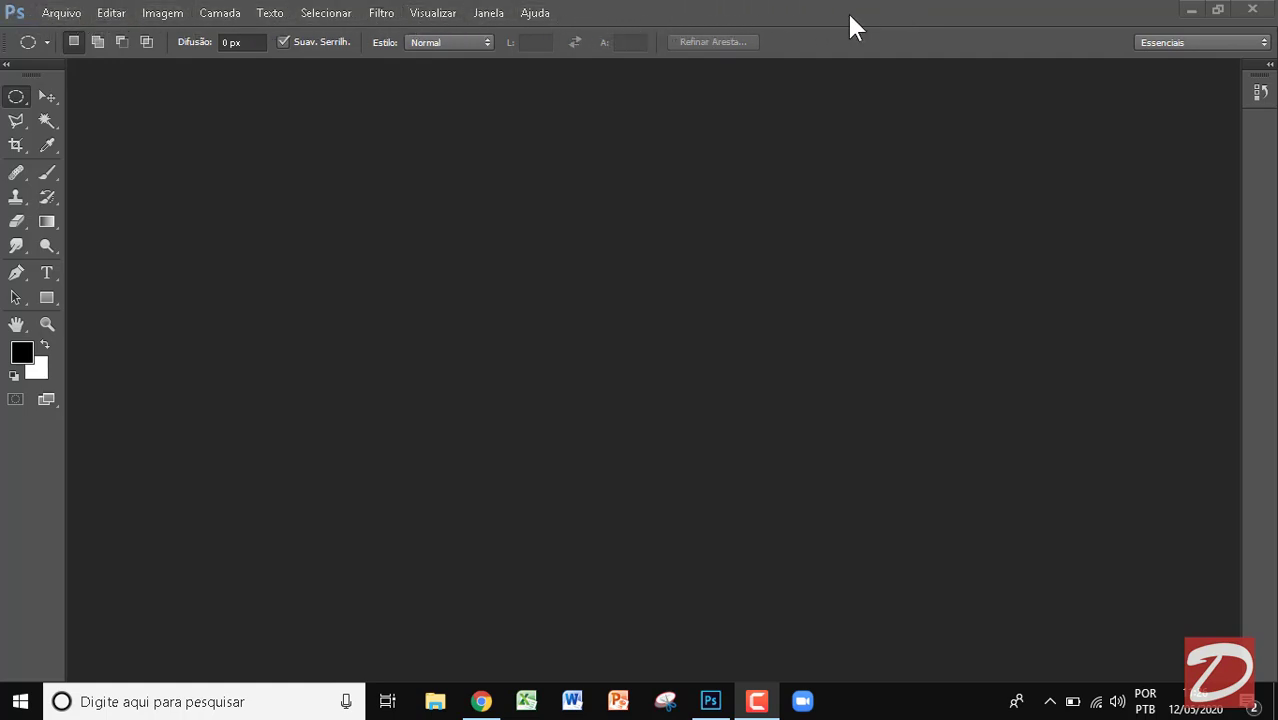
Review the commands available for files, editing, images, layers, text and the remaining command groups through help
{"action": "left_click", "coordinate": [46, 18]}
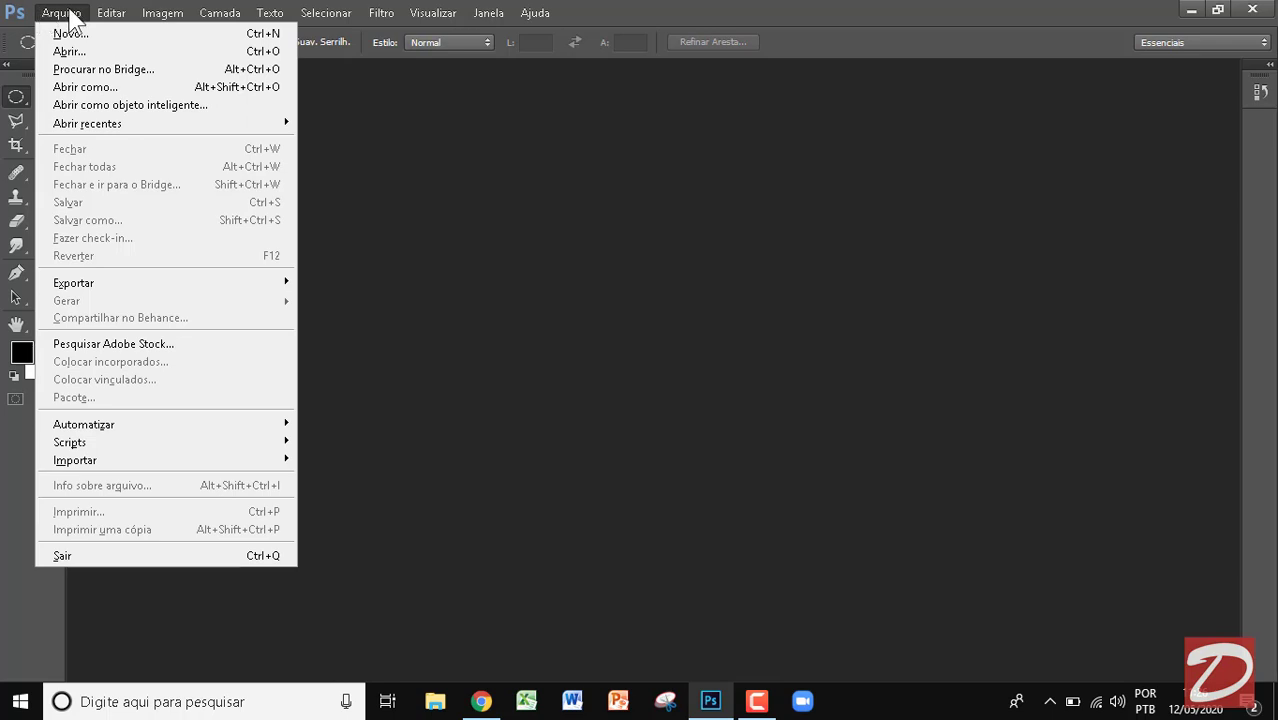
{"action": "mouse_move", "coordinate": [112, 20]}
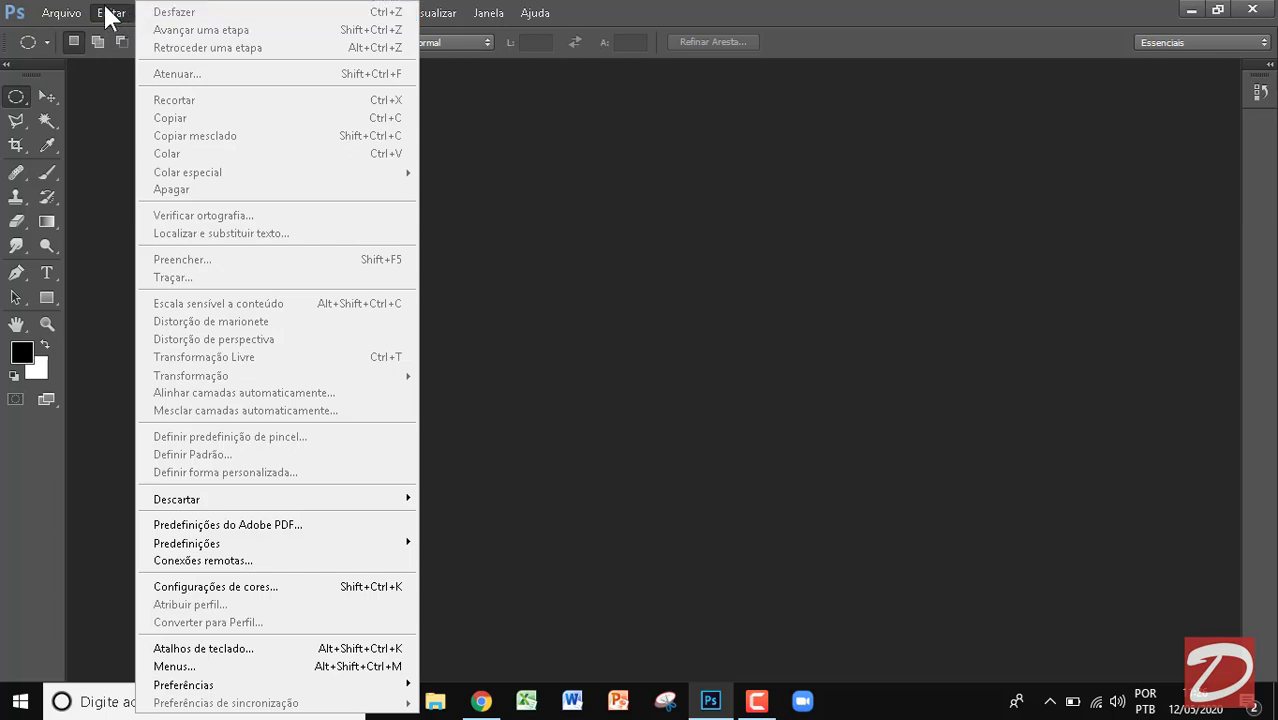
{"action": "left_click", "coordinate": [105, 12]}
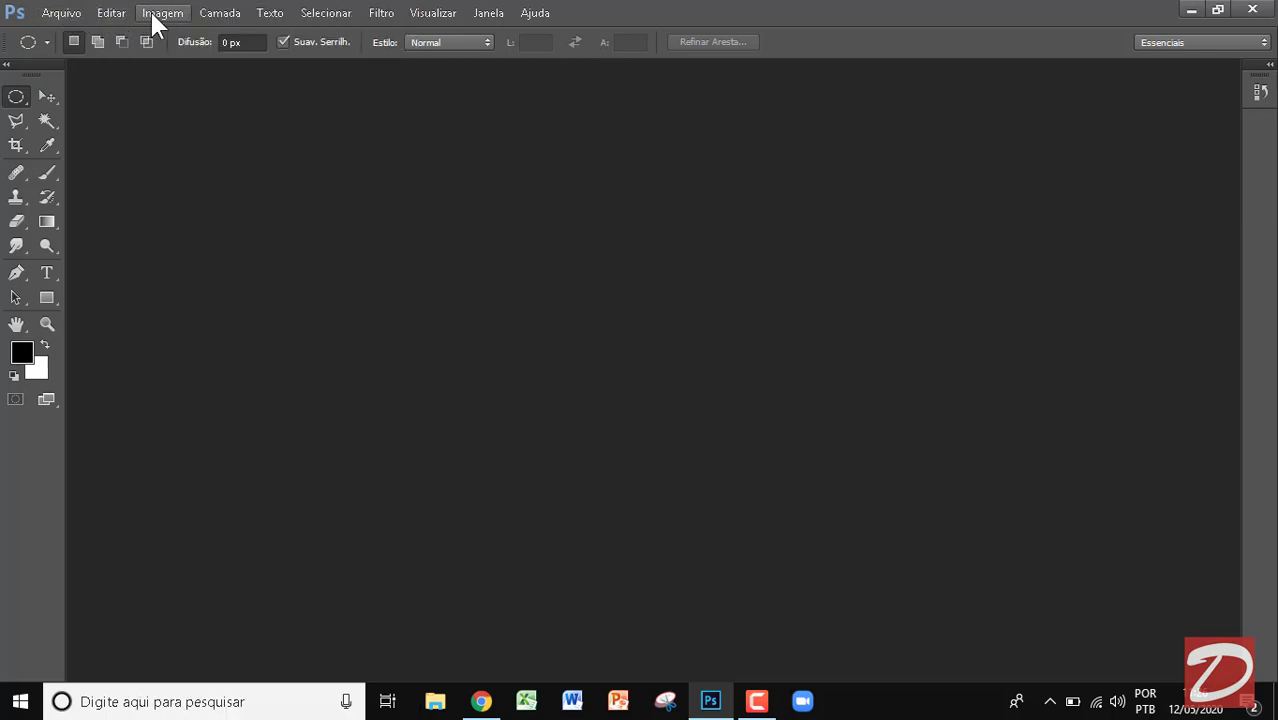
{"action": "left_click", "coordinate": [157, 15]}
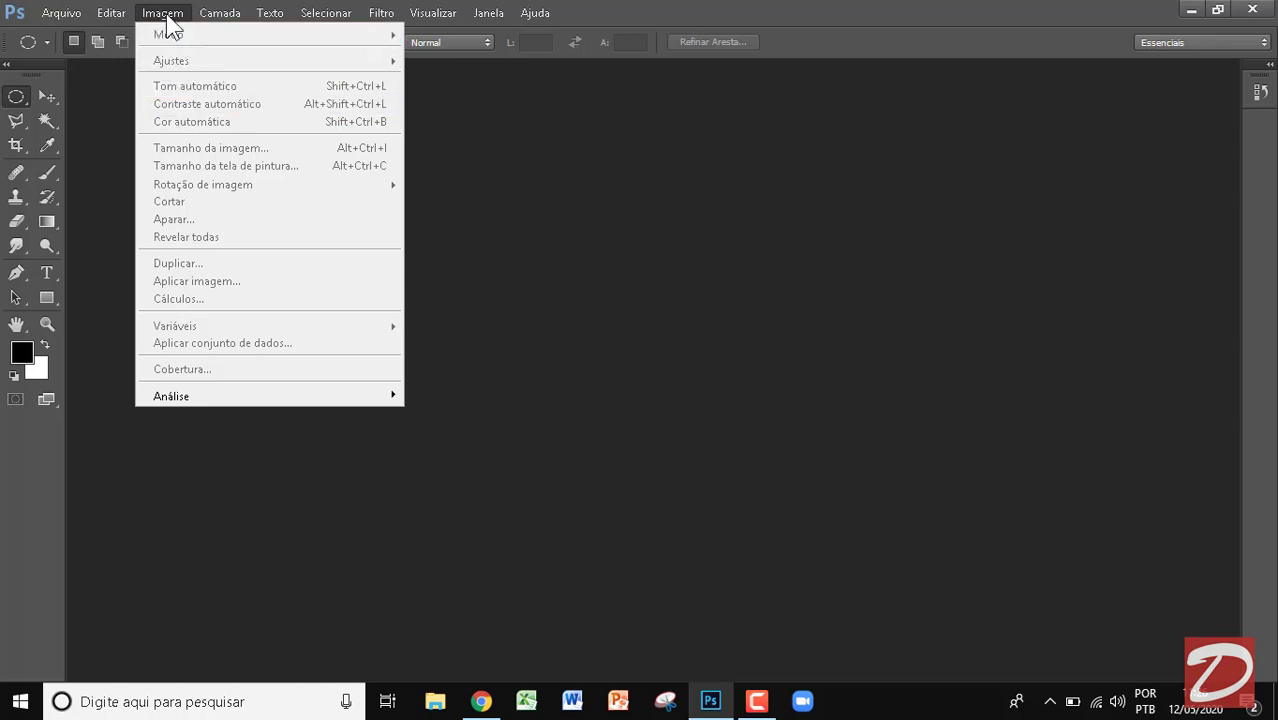
{"action": "mouse_move", "coordinate": [207, 17]}
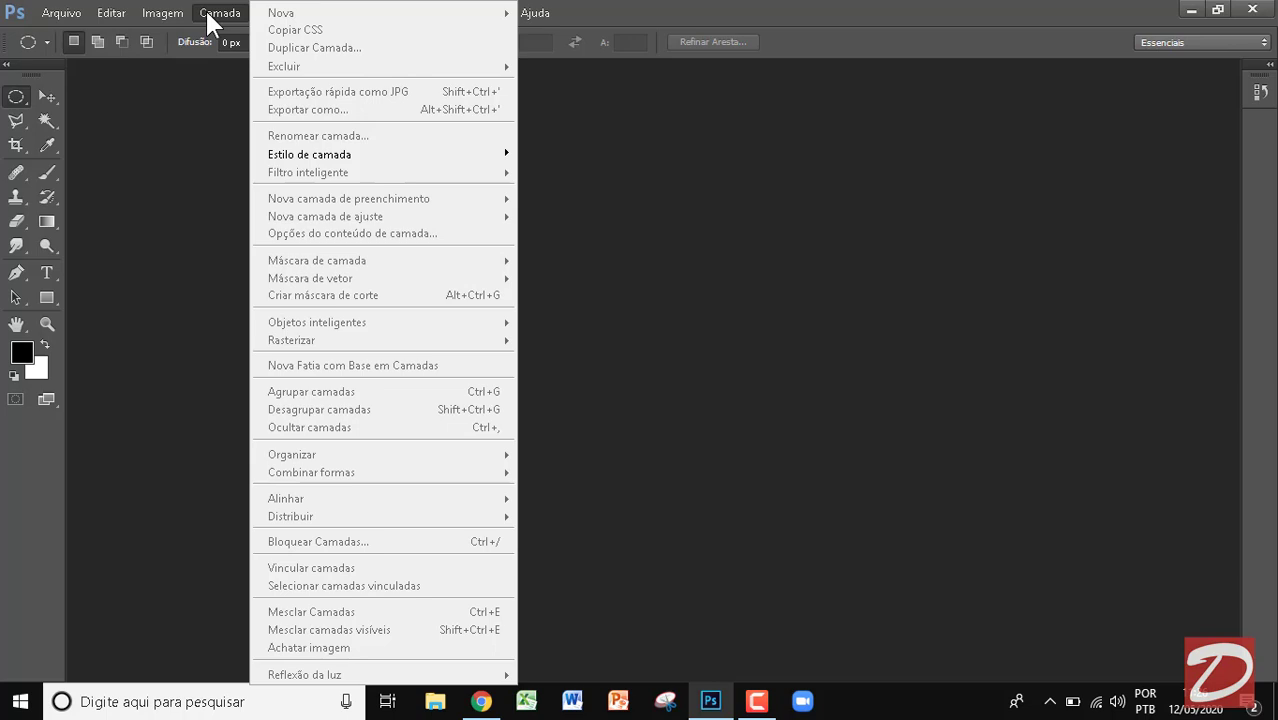
{"action": "left_click", "coordinate": [208, 14]}
{"action": "left_click", "coordinate": [272, 13]}
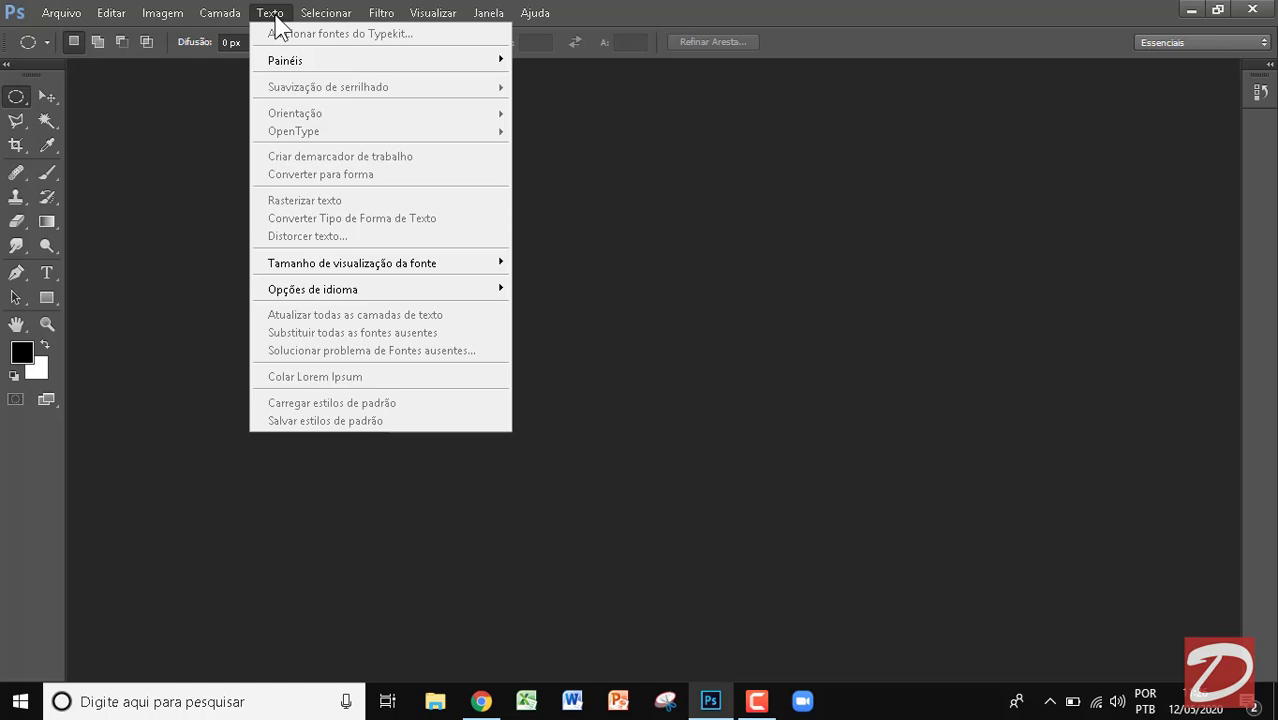
{"action": "mouse_move", "coordinate": [341, 16]}
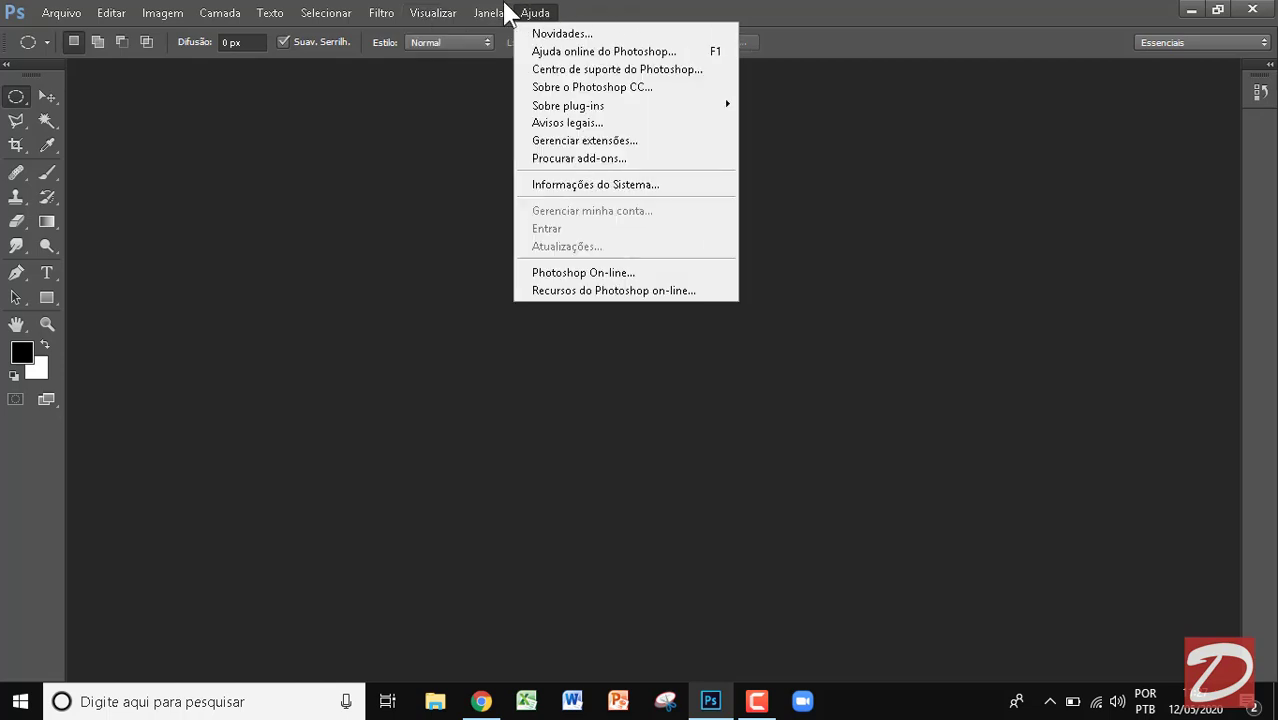
Hide the Ferramentas toolbox from the workspace and show it again
{"action": "mouse_move", "coordinate": [497, 18]}
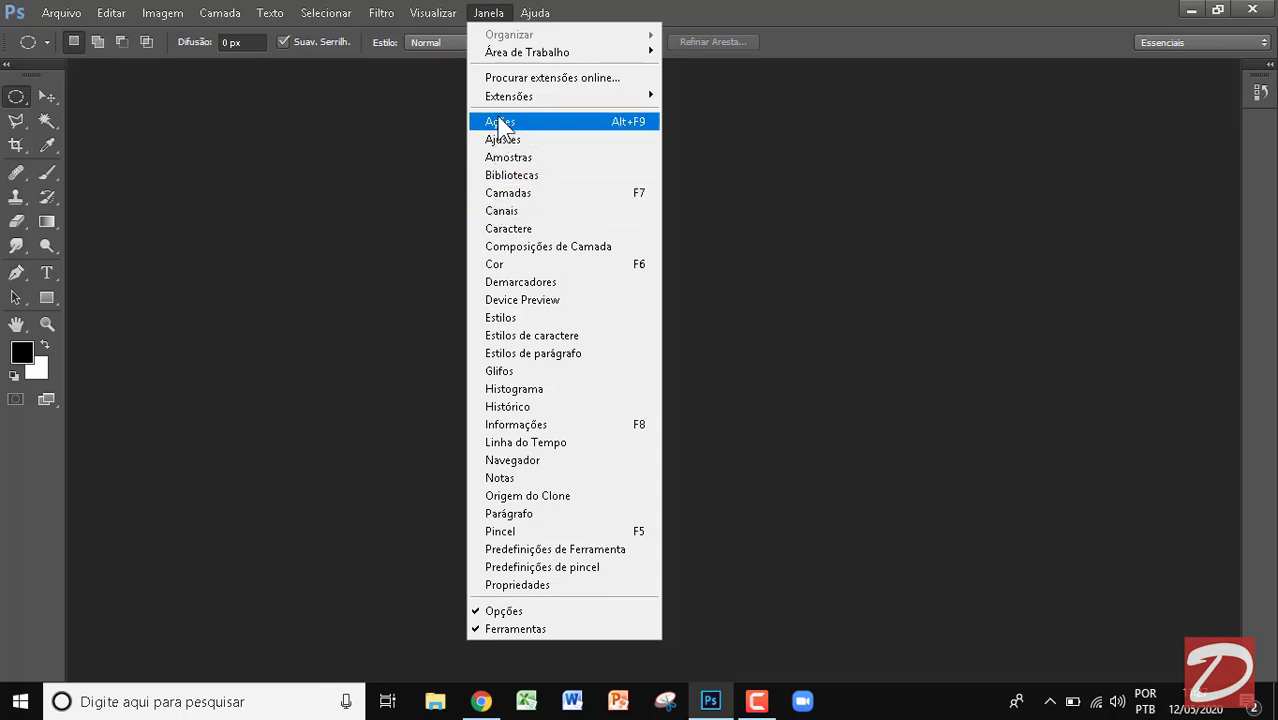
{"action": "mouse_move", "coordinate": [507, 106]}
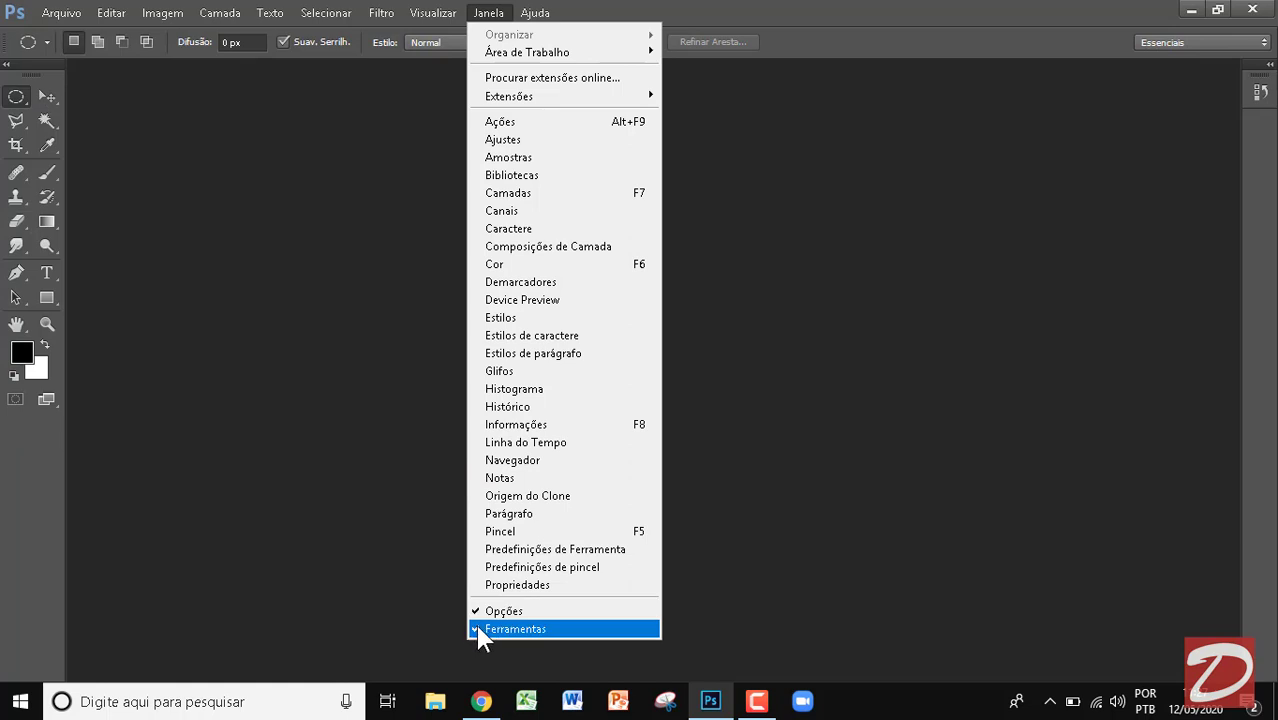
{"action": "left_click", "coordinate": [515, 629]}
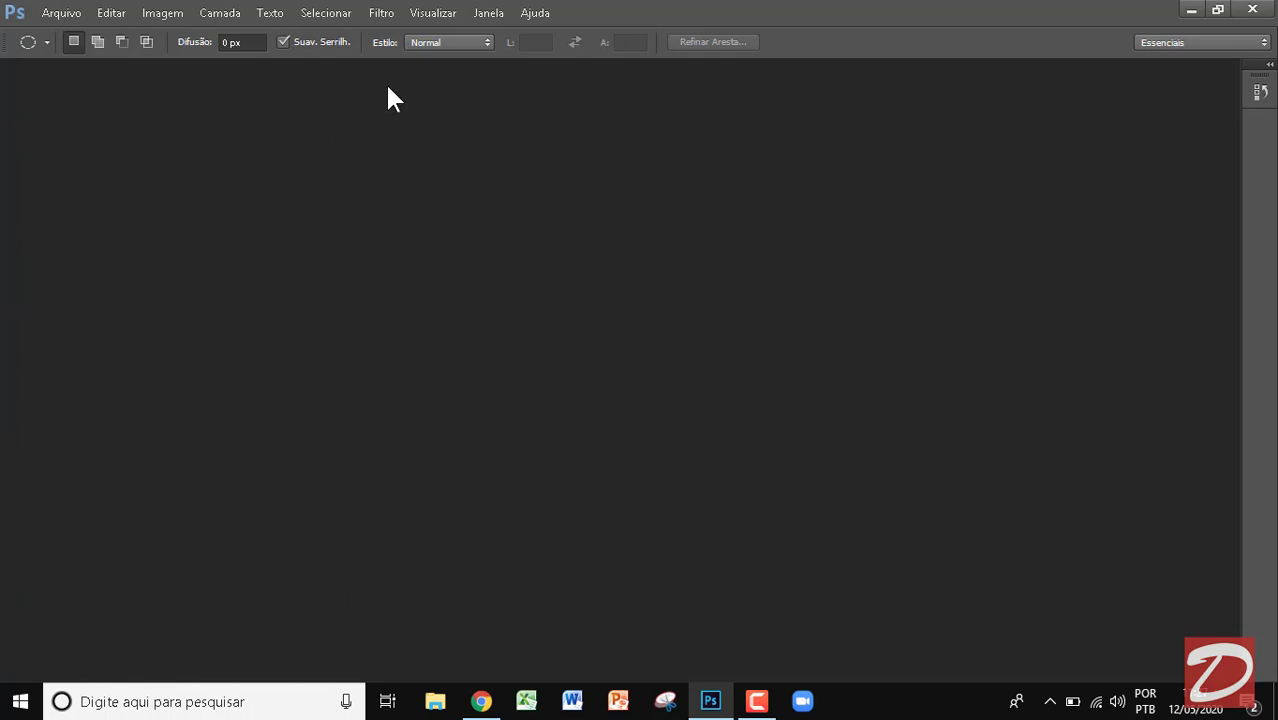
{"action": "left_click", "coordinate": [490, 16]}
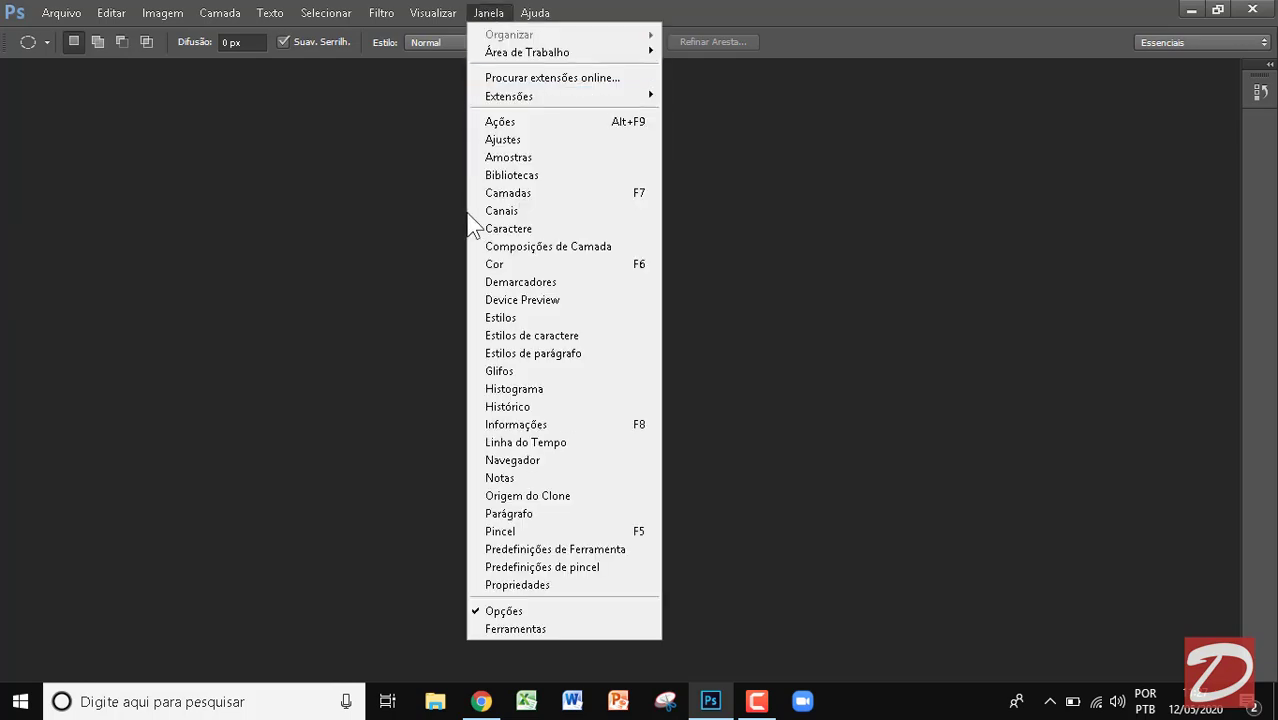
{"action": "left_click", "coordinate": [500, 629]}
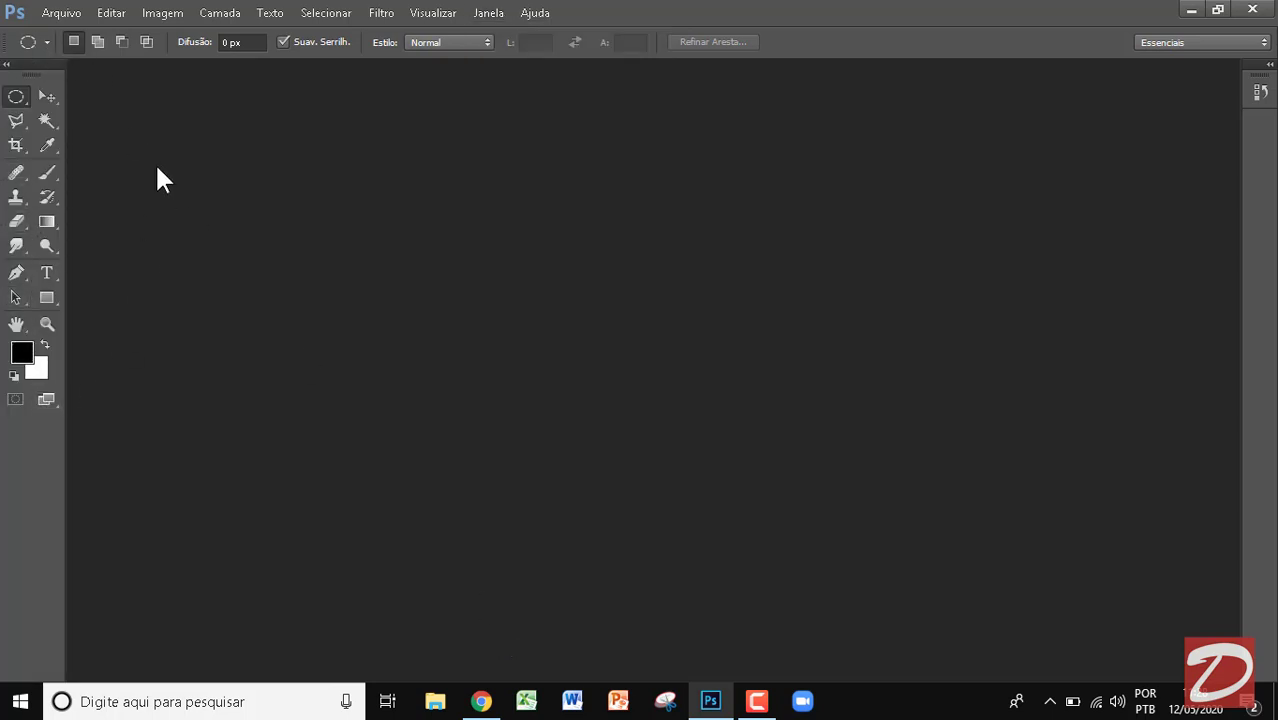
Display the Camadas panel and reposition it as a floating panel in the workspace
{"action": "left_click", "coordinate": [499, 16]}
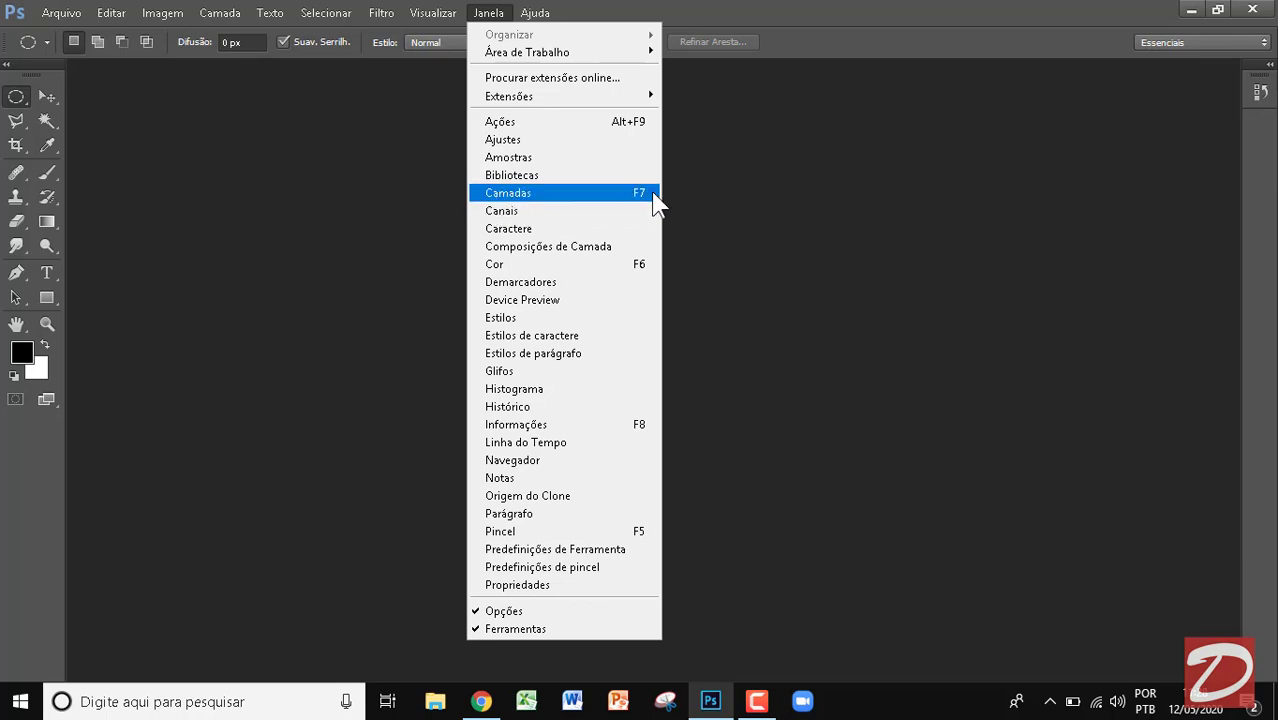
{"action": "left_click", "coordinate": [522, 194]}
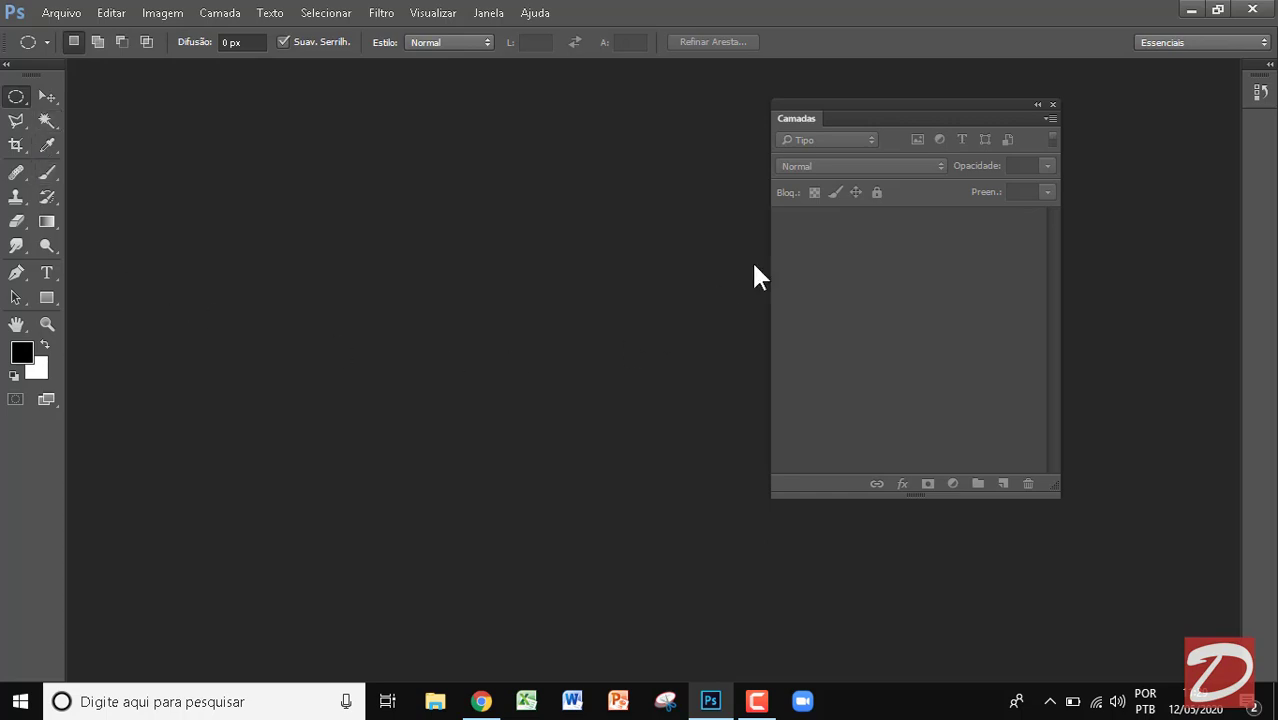
{"action": "left_click_drag", "start_coordinate": [806, 115], "coordinate": [498, 184]}
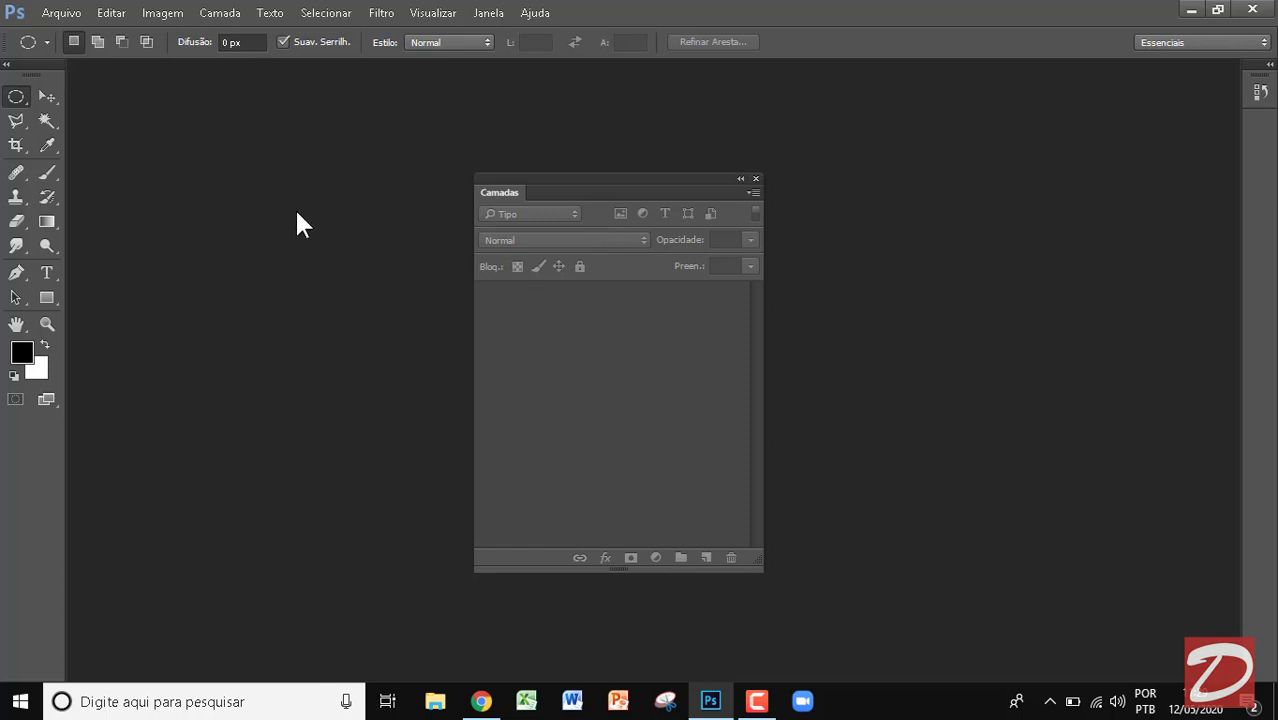
{"action": "left_click_drag", "start_coordinate": [488, 186], "coordinate": [793, 161]}
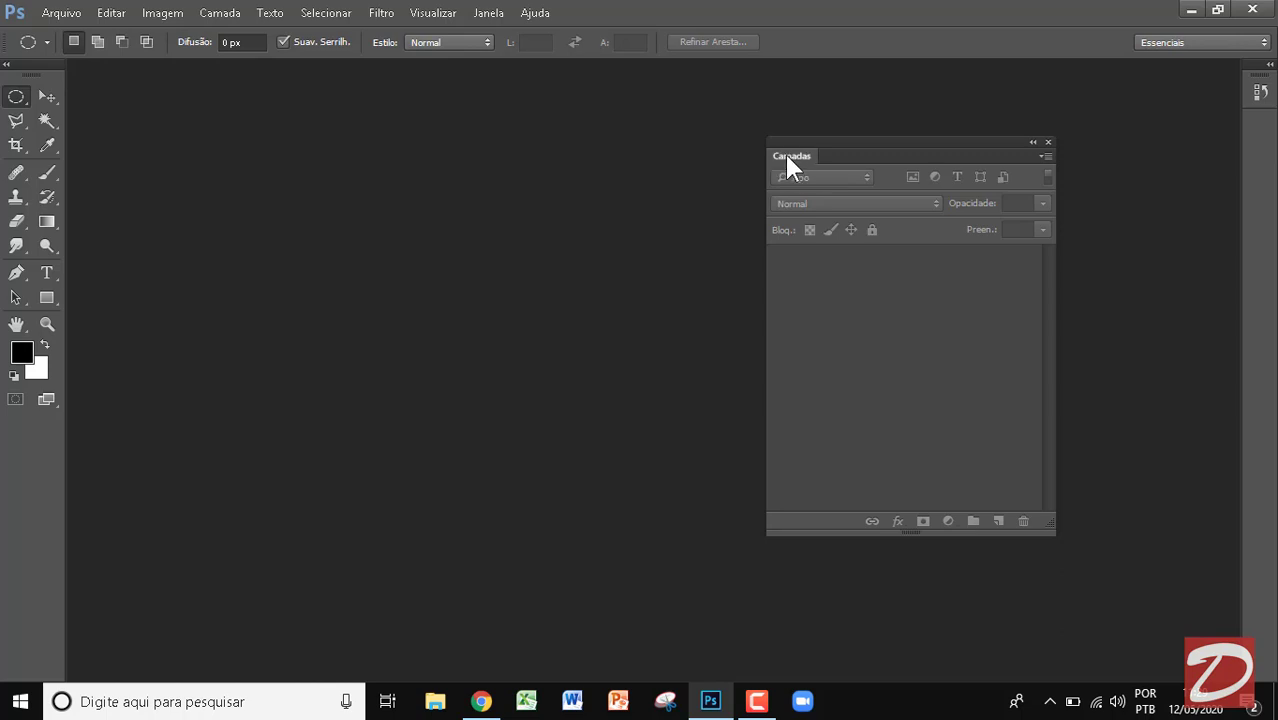
Dock the Camadas panel beside the collapsed panel strip, and undock it into a floating panel again
{"action": "left_click_drag", "start_coordinate": [787, 155], "coordinate": [1238, 197]}
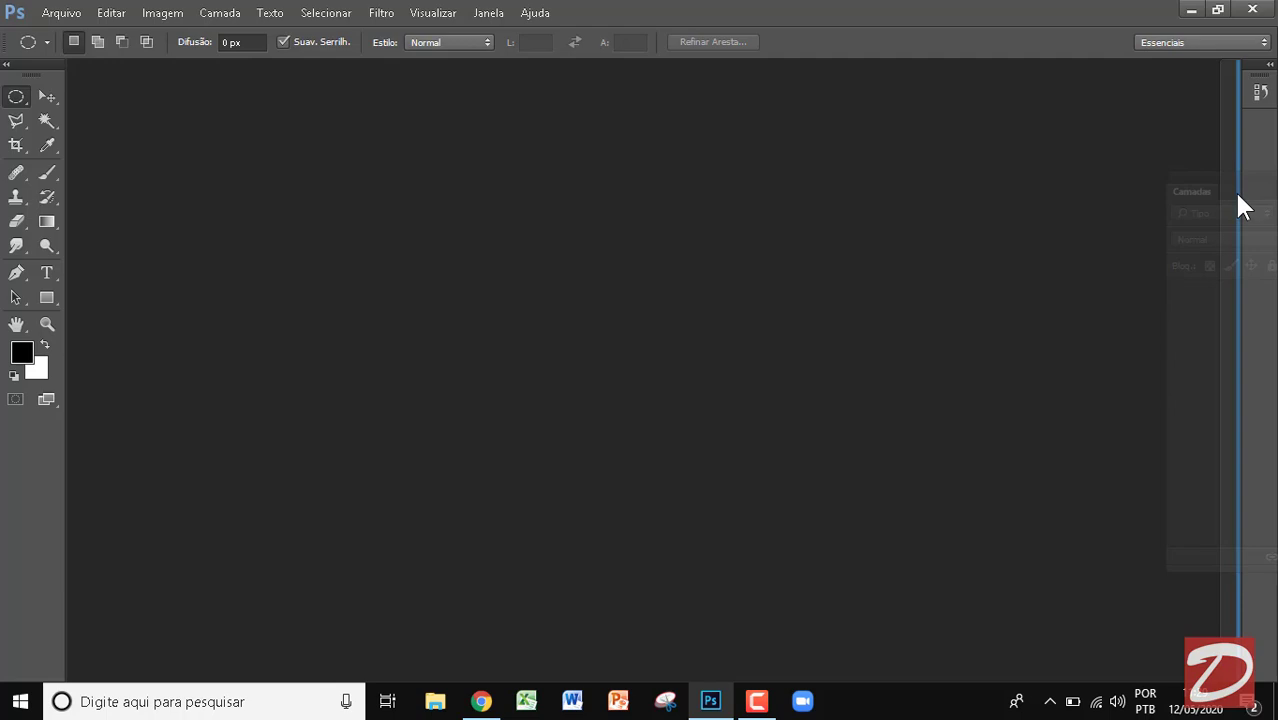
{"action": "left_click_drag", "start_coordinate": [1238, 196], "coordinate": [1238, 196]}
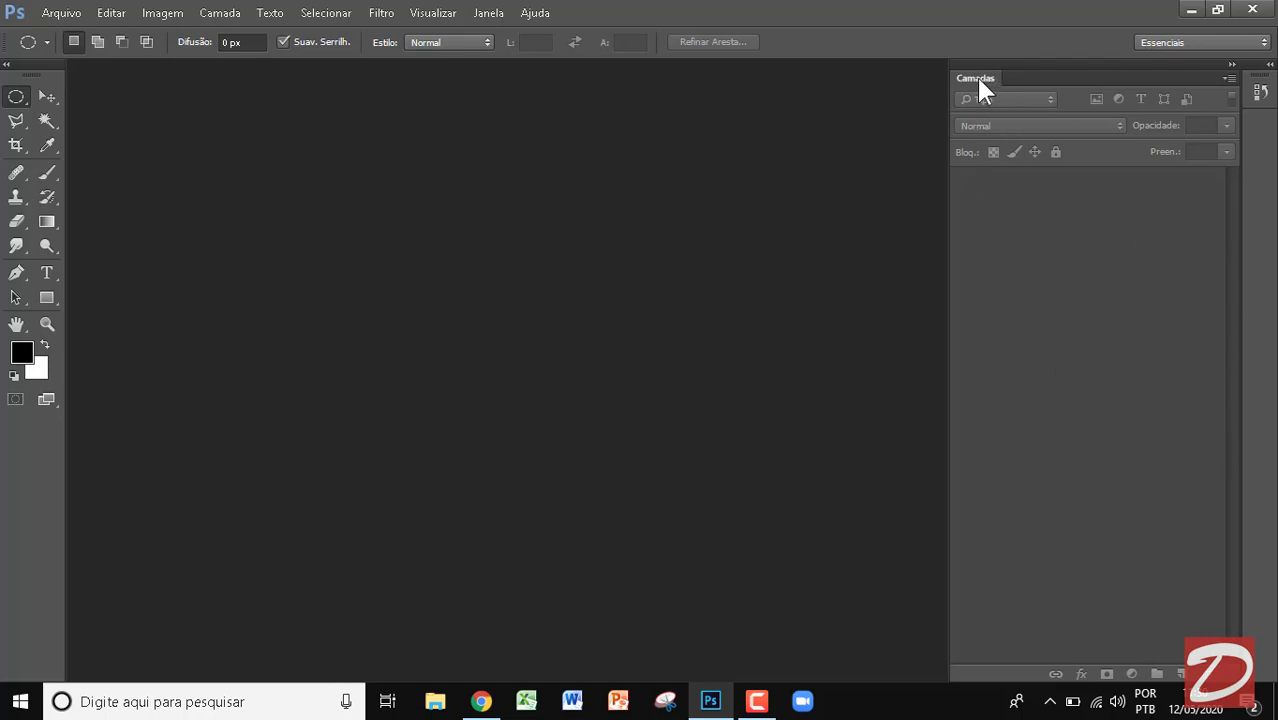
{"action": "left_click_drag", "start_coordinate": [978, 80], "coordinate": [960, 138]}
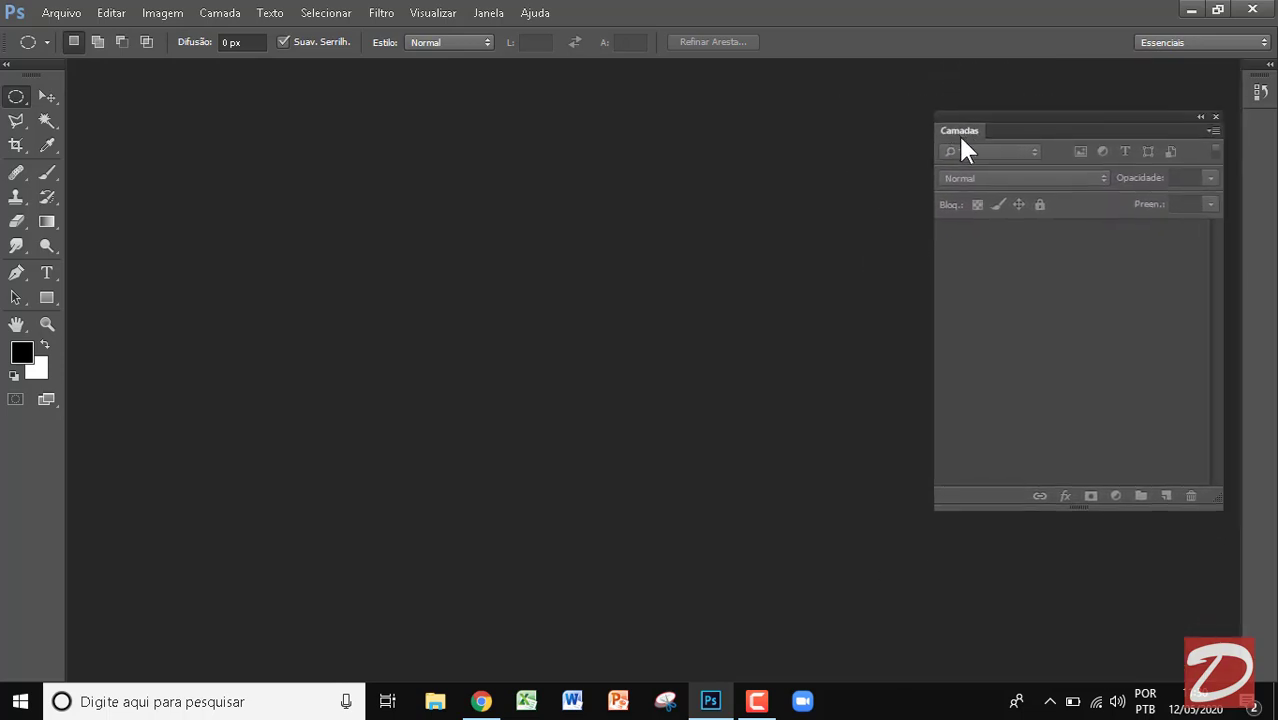
Collapse the floating Camadas panel to an icon, and restore it as a full floating panel near the workspace's upper edge
{"action": "left_click", "coordinate": [1201, 118]}
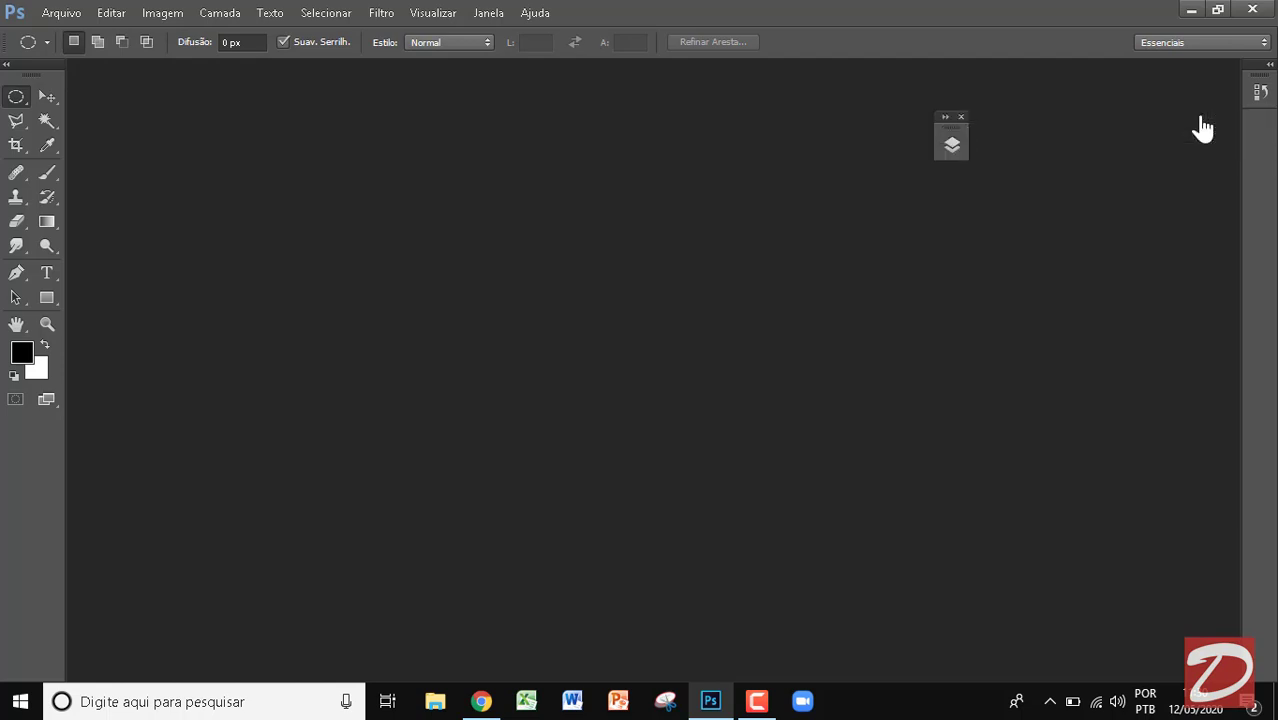
{"action": "left_click", "coordinate": [953, 143]}
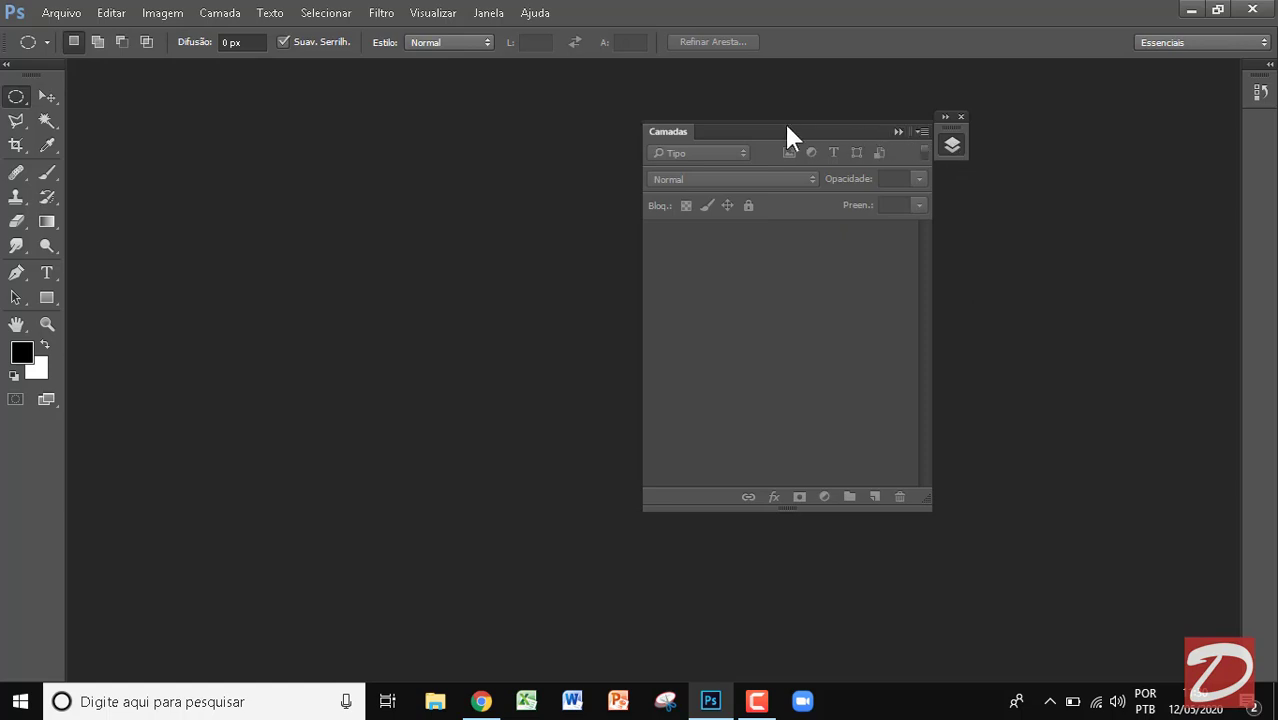
{"action": "left_click_drag", "start_coordinate": [815, 130], "coordinate": [1068, 70]}
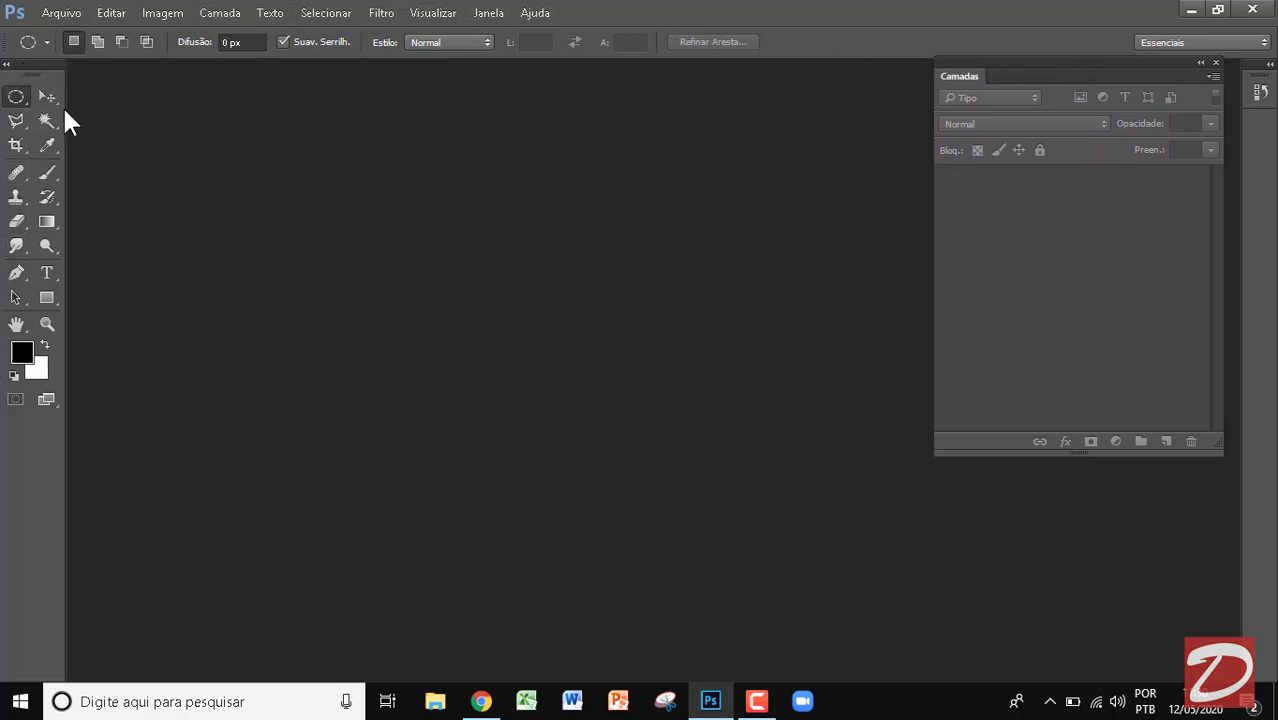
Switch the toolbox to a single column, float it mid-workspace, and dock it back at its original edge
{"action": "left_click", "coordinate": [6, 66]}
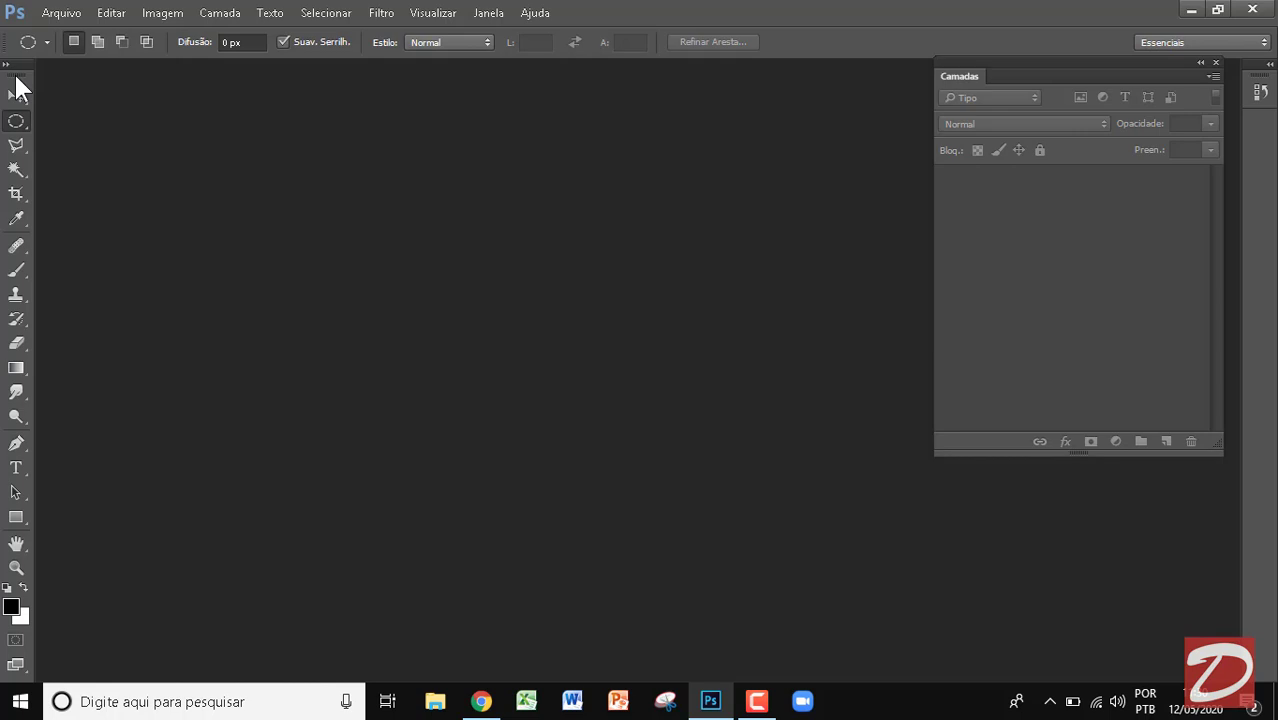
{"action": "left_click_drag", "start_coordinate": [16, 80], "coordinate": [620, 143]}
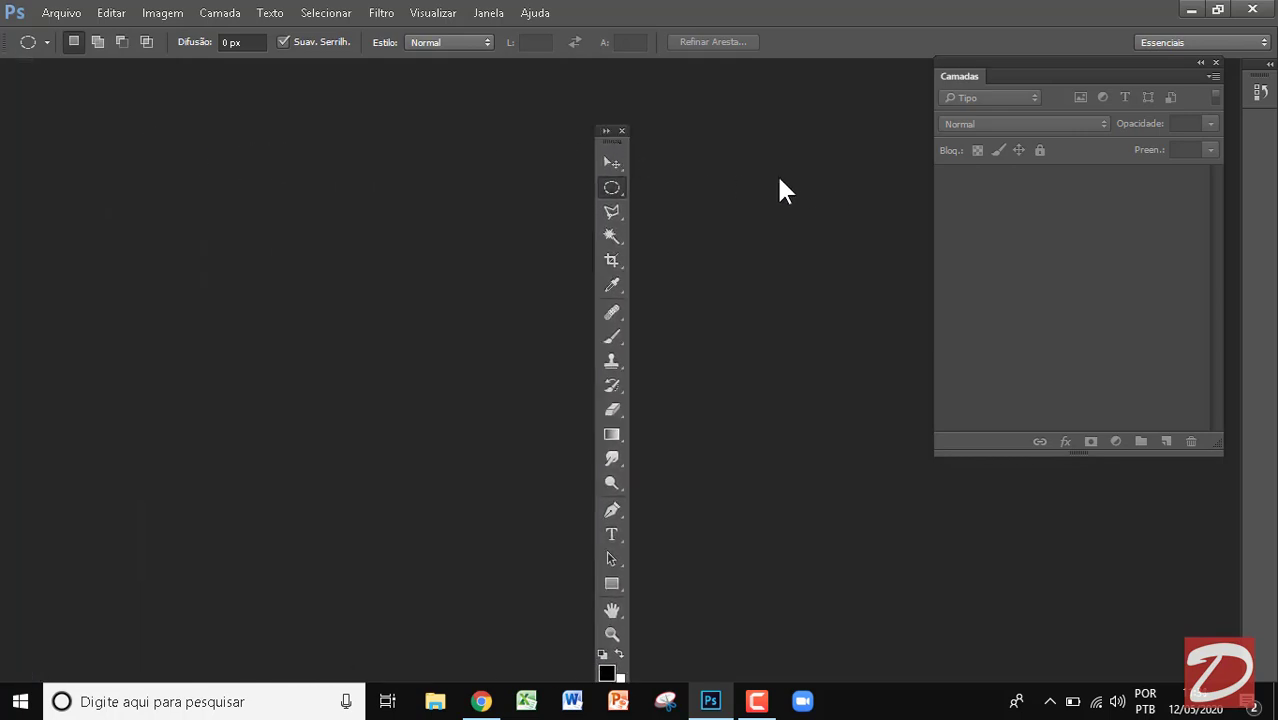
{"action": "left_click_drag", "start_coordinate": [613, 140], "coordinate": [3, 88]}
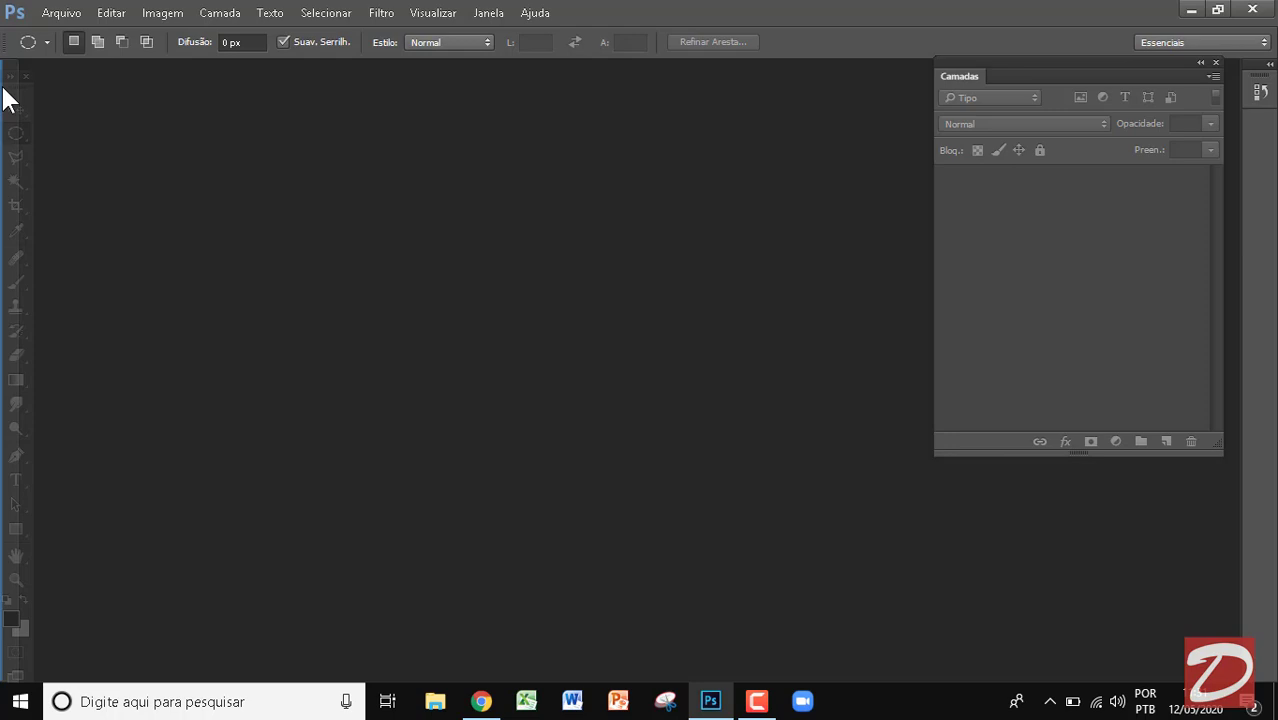
{"action": "left_click_drag", "start_coordinate": [3, 87], "coordinate": [4, 91]}
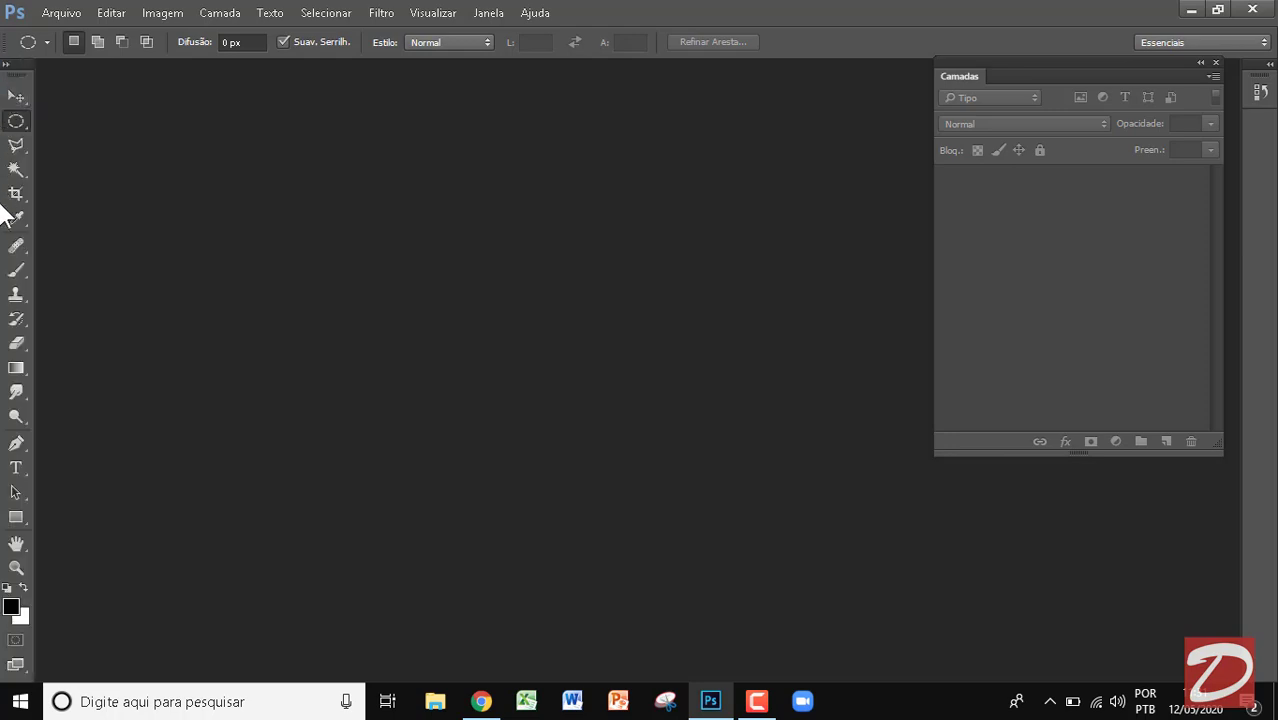
Activate the Hand tool, switch to the Move tool (Ferramenta Mover), and show the tools grouped with it
{"action": "left_click", "coordinate": [22, 541]}
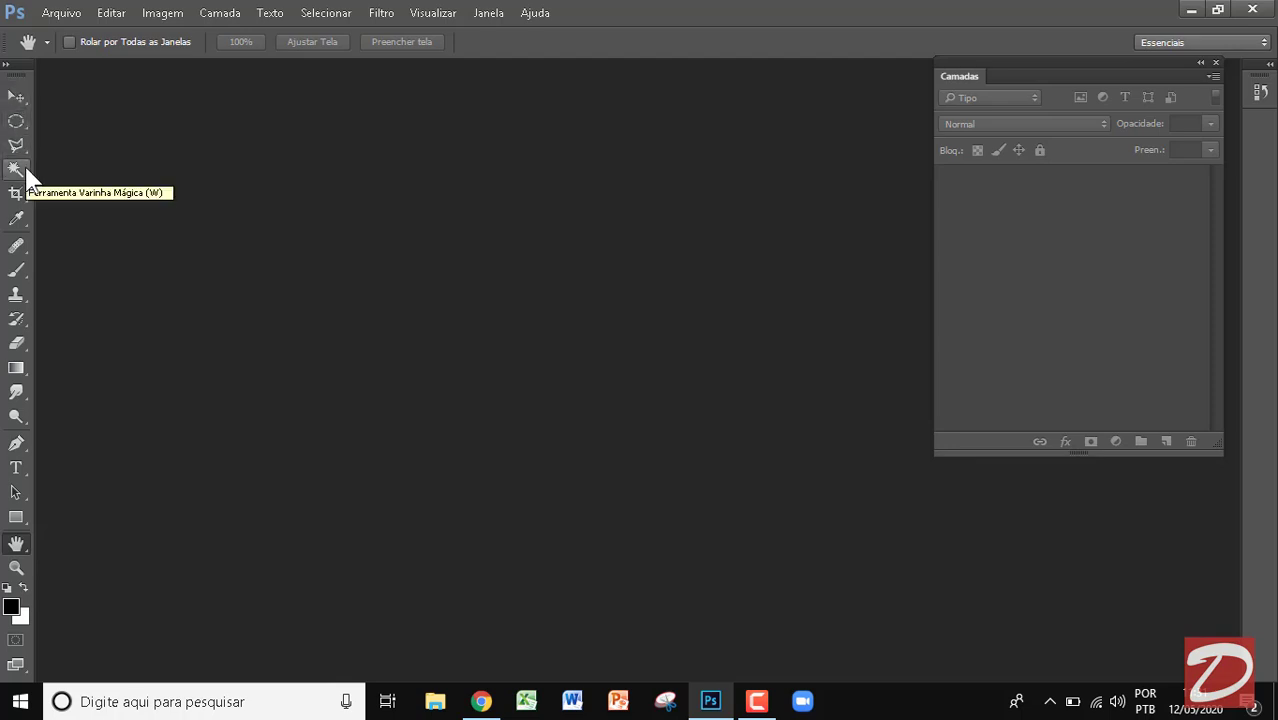
{"action": "left_click", "coordinate": [15, 105]}
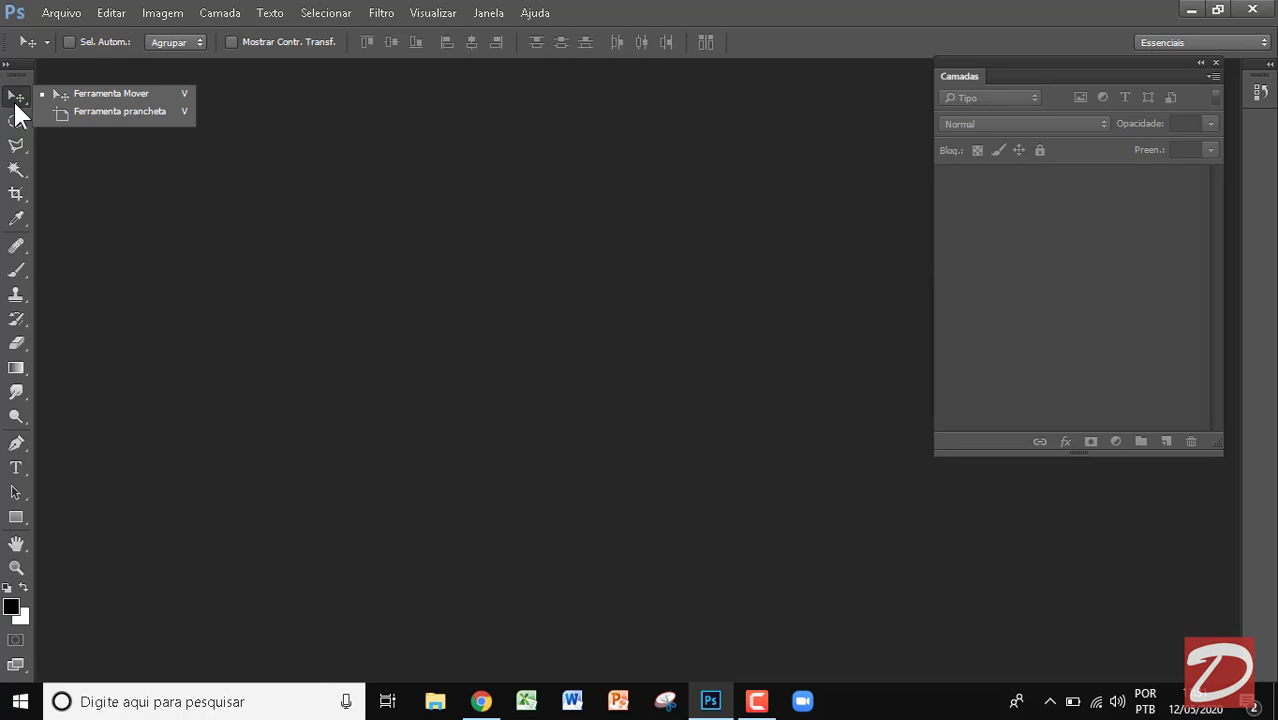
{"action": "left_click", "coordinate": [18, 110]}
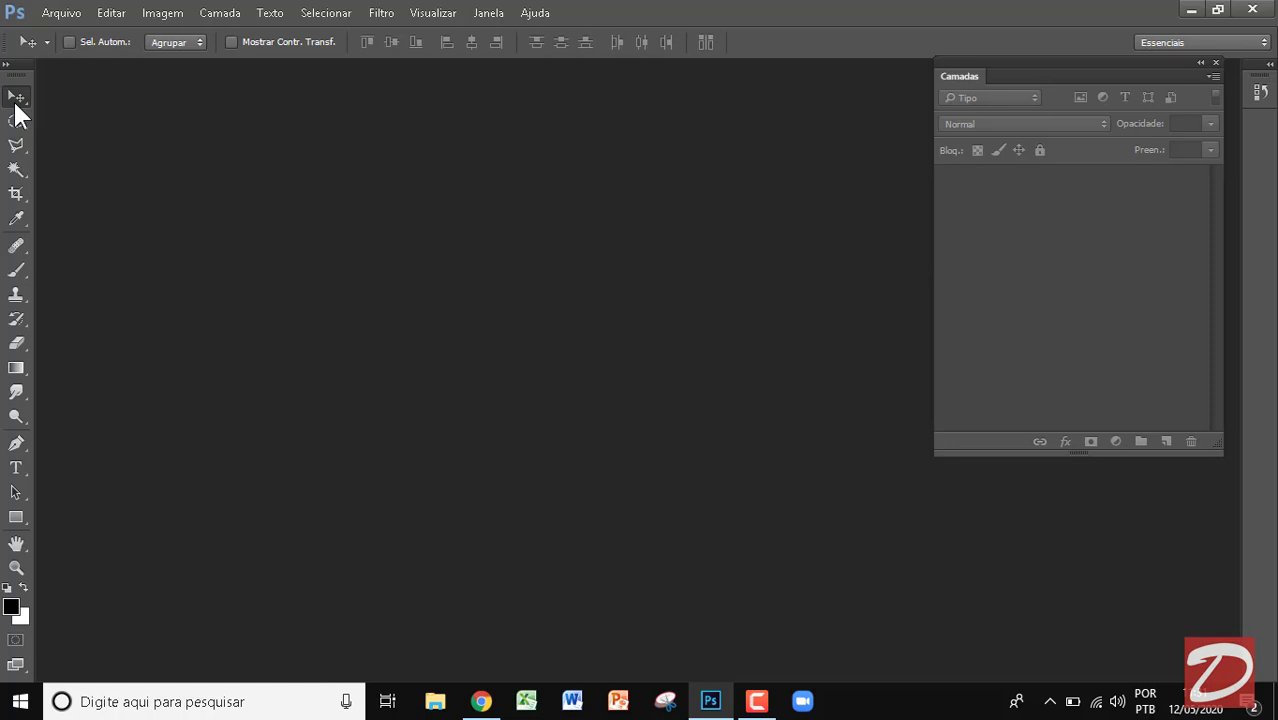
{"action": "left_click", "coordinate": [16, 101]}
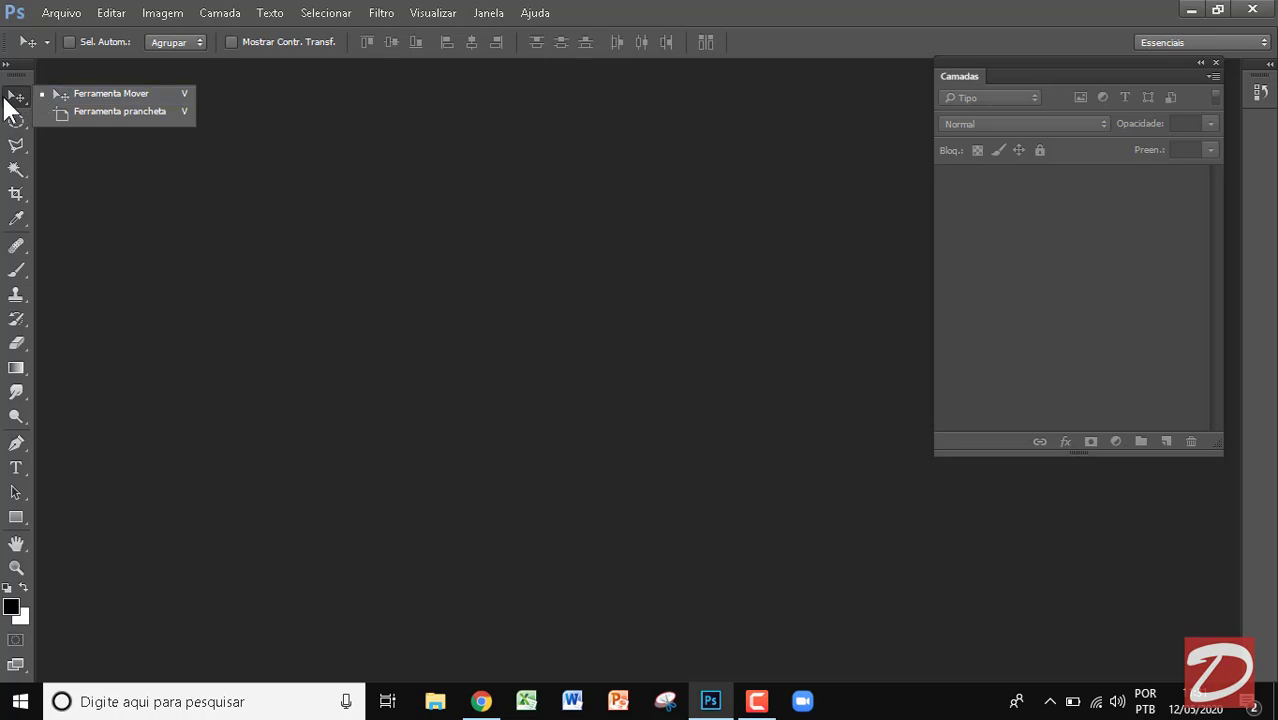
Show the tools grouped with Letreiro Elíptico, Laço Poligonal, Corte Demarcado and Conta-gotas, and close the last list
{"action": "left_click", "coordinate": [19, 117]}
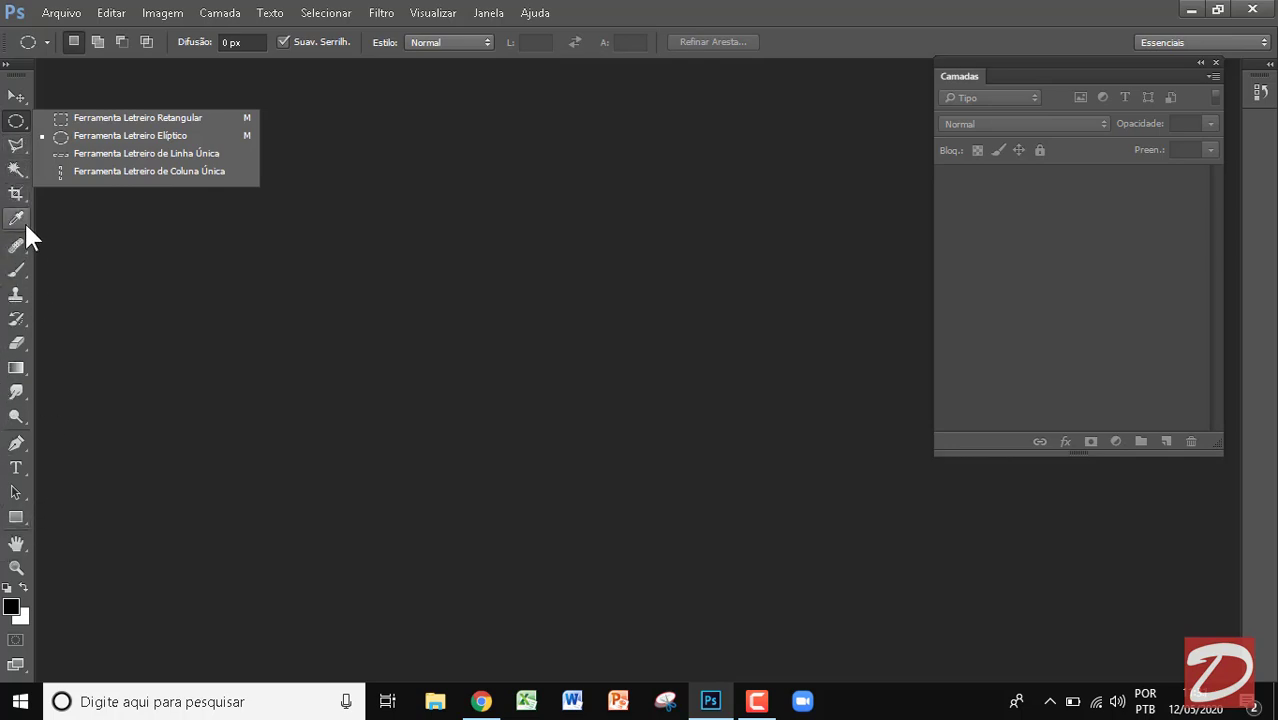
{"action": "left_click", "coordinate": [15, 147]}
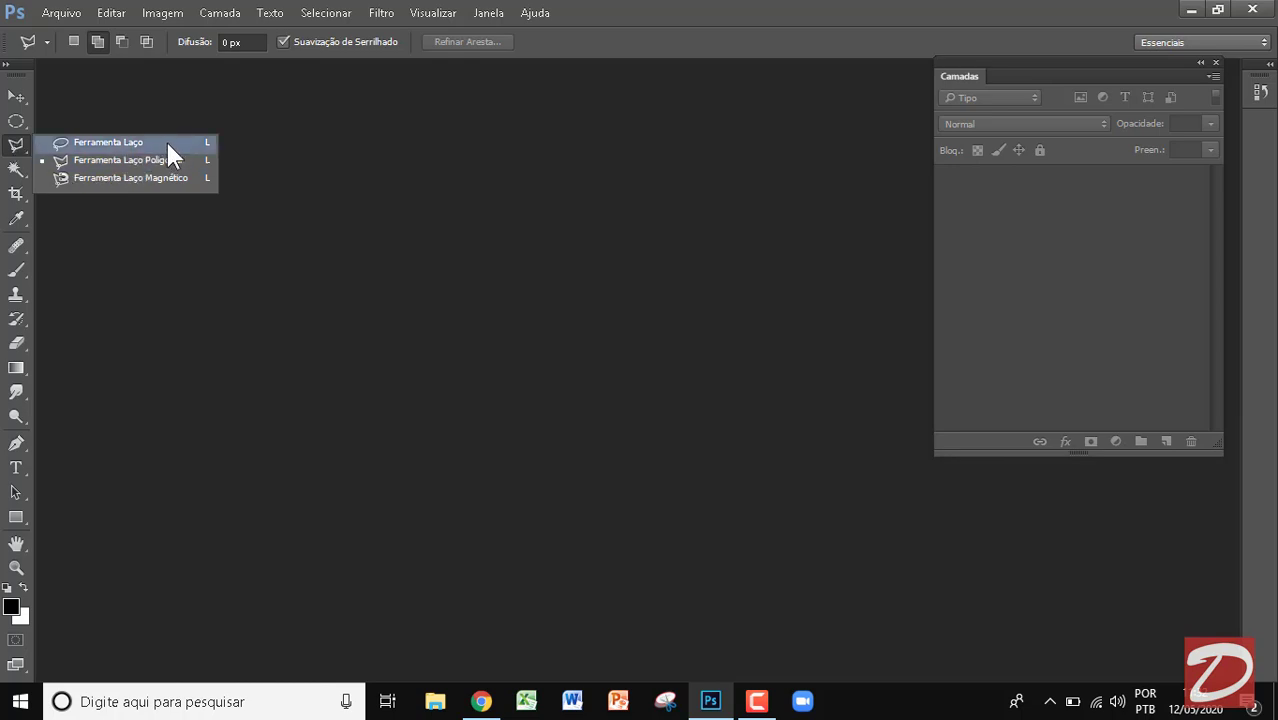
{"action": "left_click", "coordinate": [16, 195]}
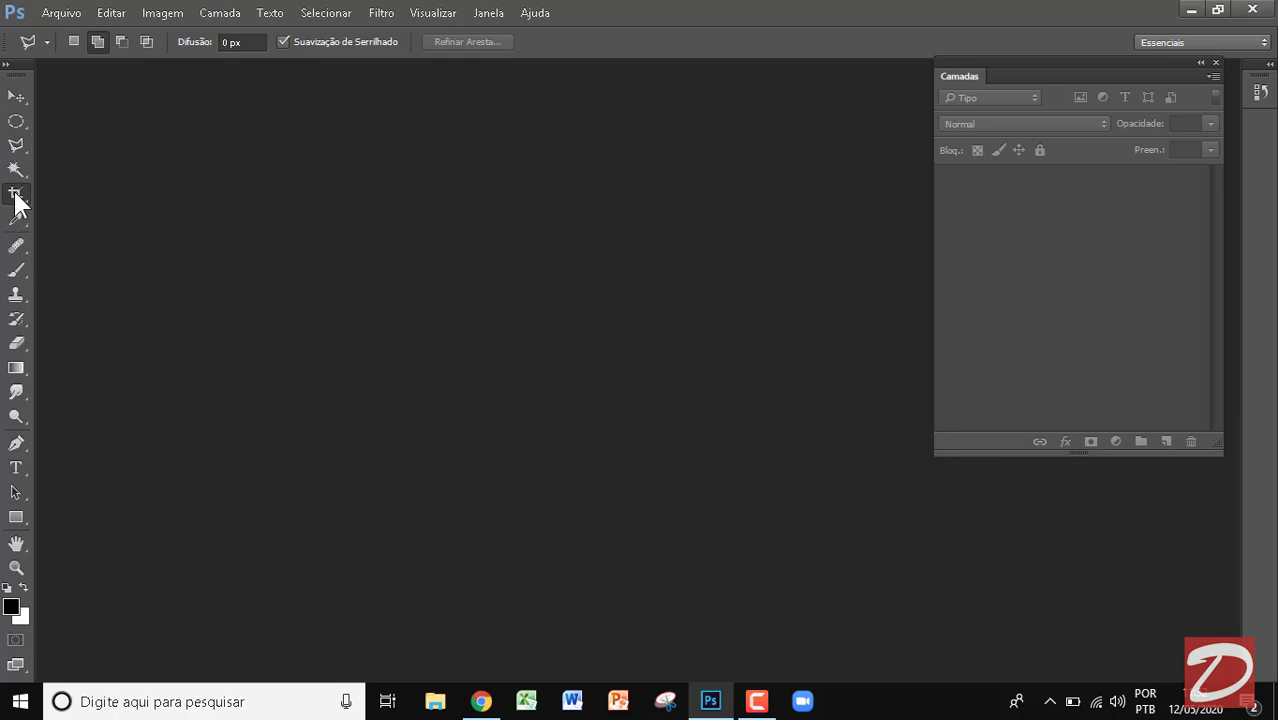
{"action": "left_click", "coordinate": [16, 195]}
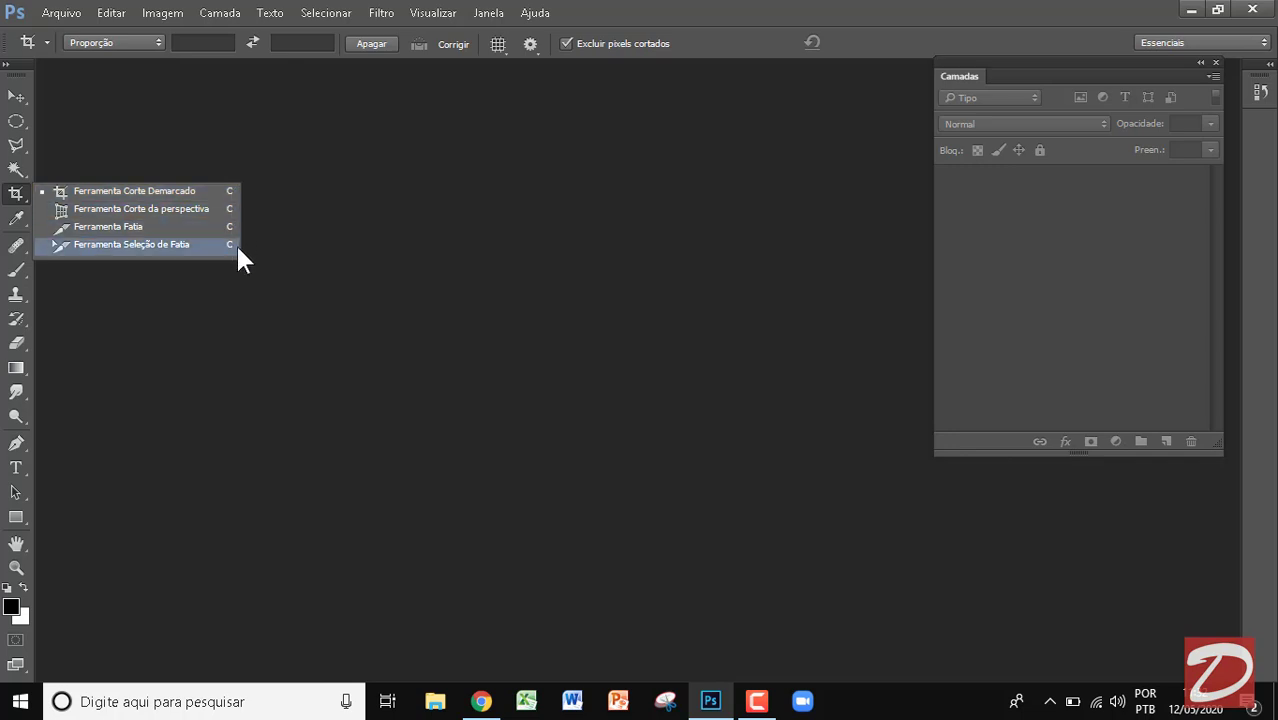
{"action": "left_click", "coordinate": [15, 220]}
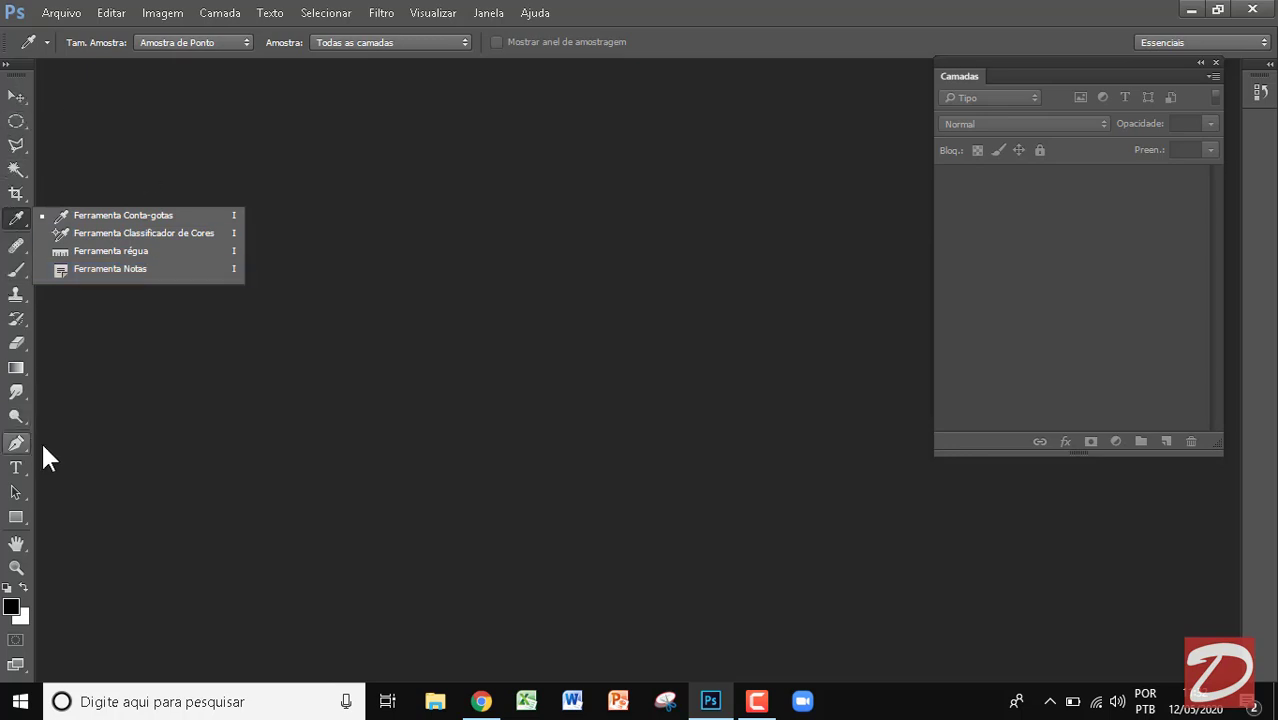
{"action": "left_click", "coordinate": [263, 359]}
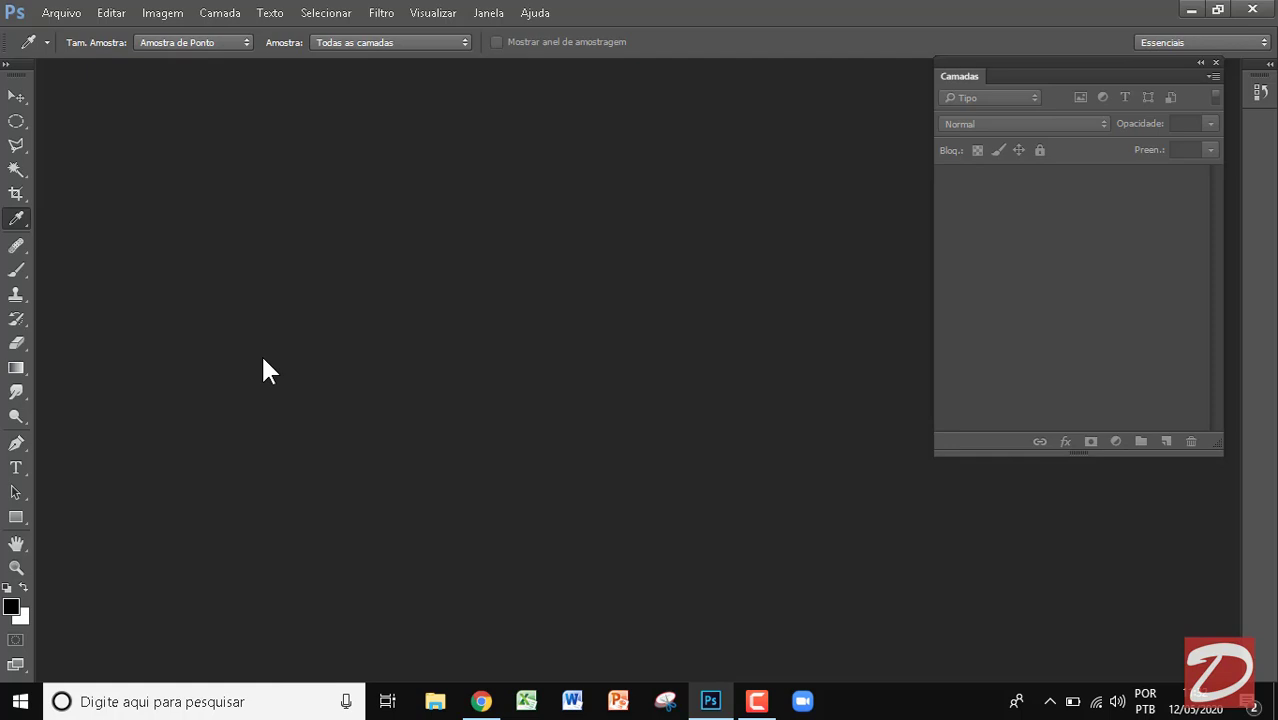
Activate the Clone Stamp tool (Ferramenta Carimbo) and show the tools grouped with it
{"action": "key", "text": "s"}
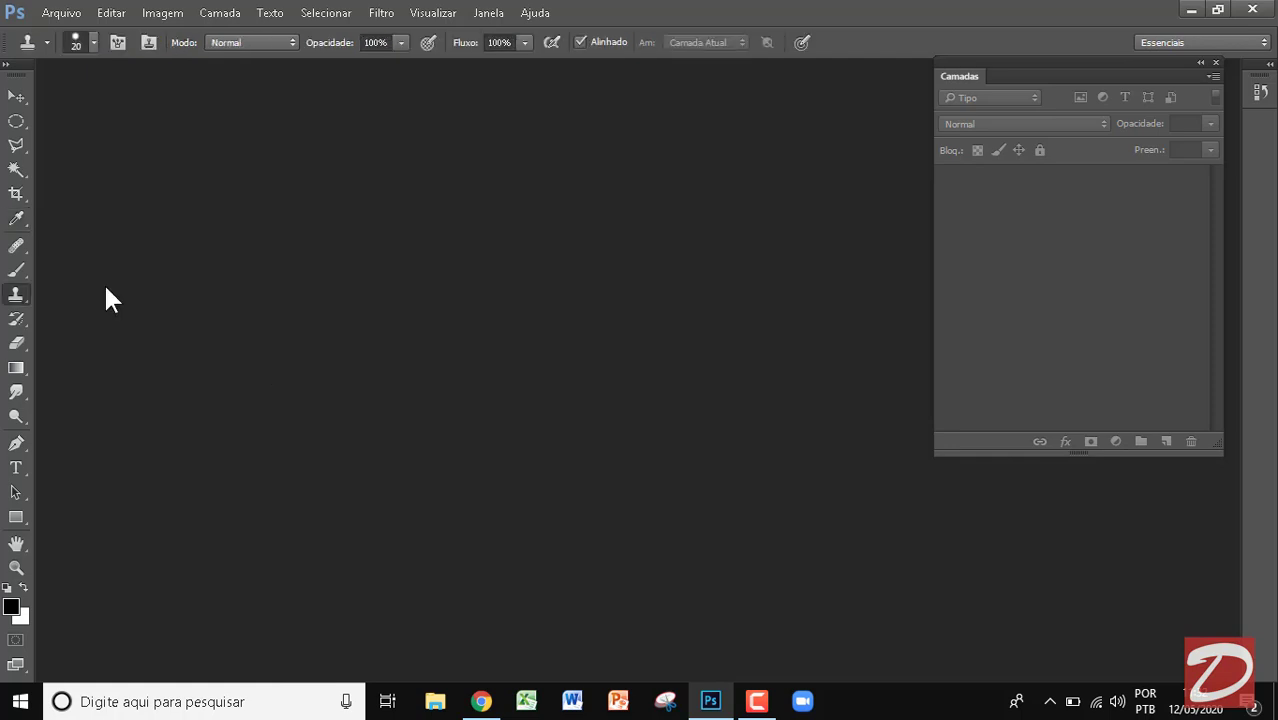
{"action": "left_click", "coordinate": [15, 299]}
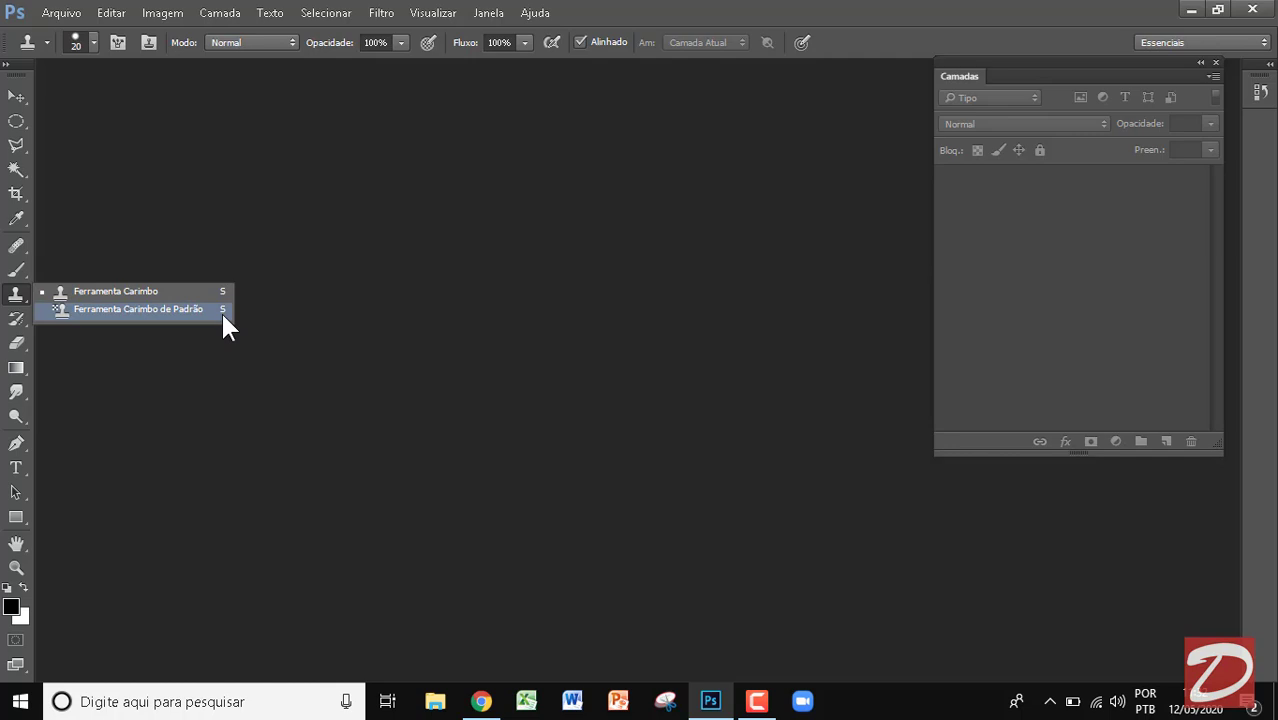
{"action": "left_click", "coordinate": [157, 222]}
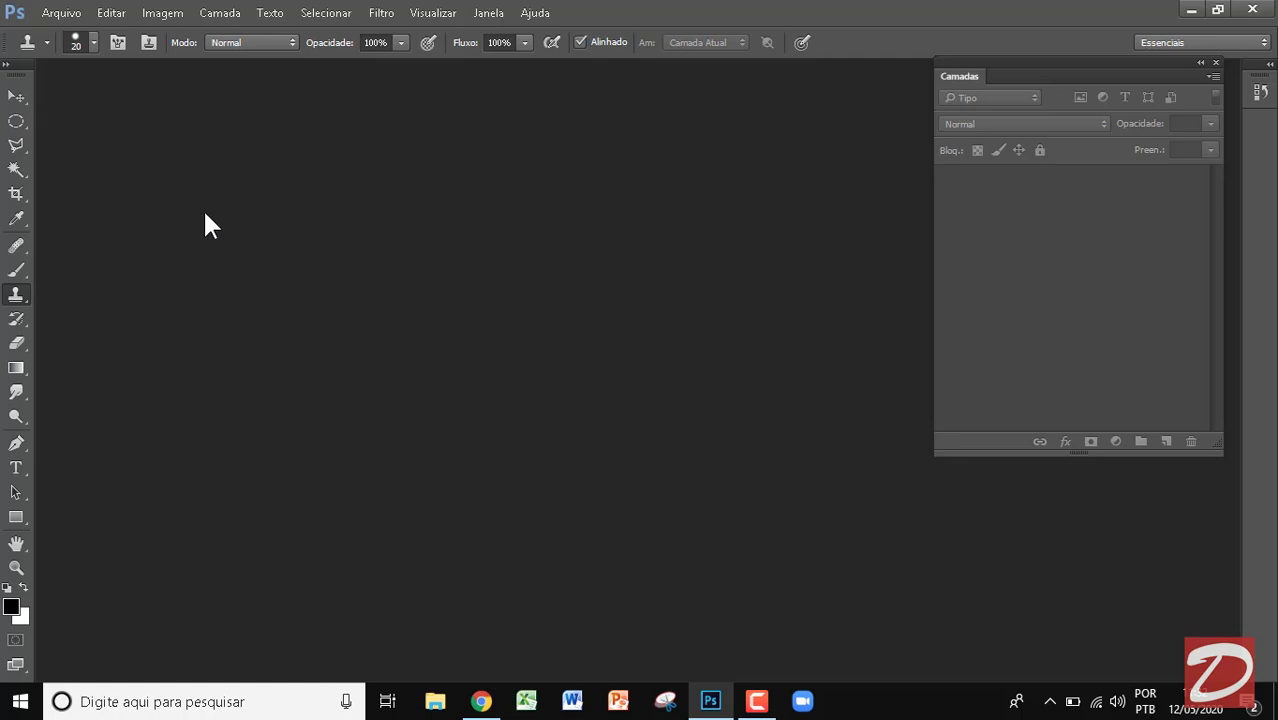
Activate in order the Move, Elliptical Marquee, Polygonal Lasso, Magic Wand, Crop, Eyedropper and Healing Brush tools to compare their options
{"action": "key", "text": "v"}
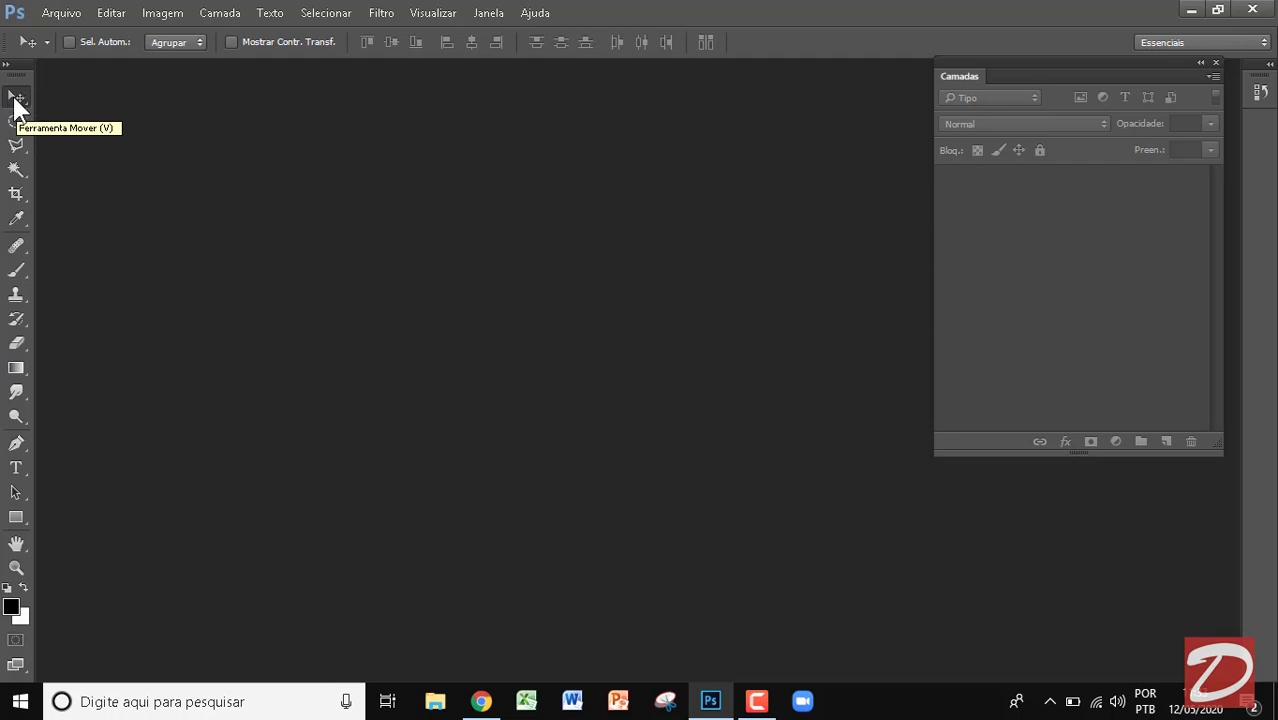
{"action": "left_click", "coordinate": [16, 121]}
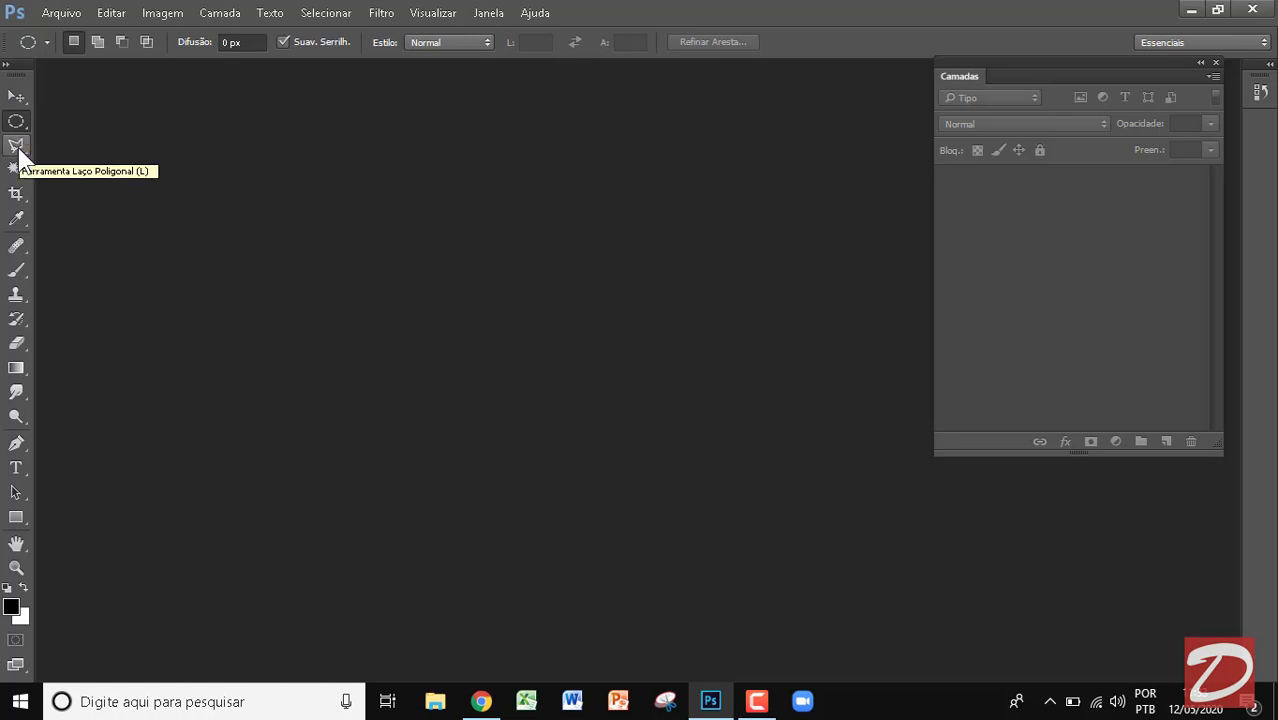
{"action": "left_click", "coordinate": [18, 148]}
{"action": "left_click", "coordinate": [20, 178]}
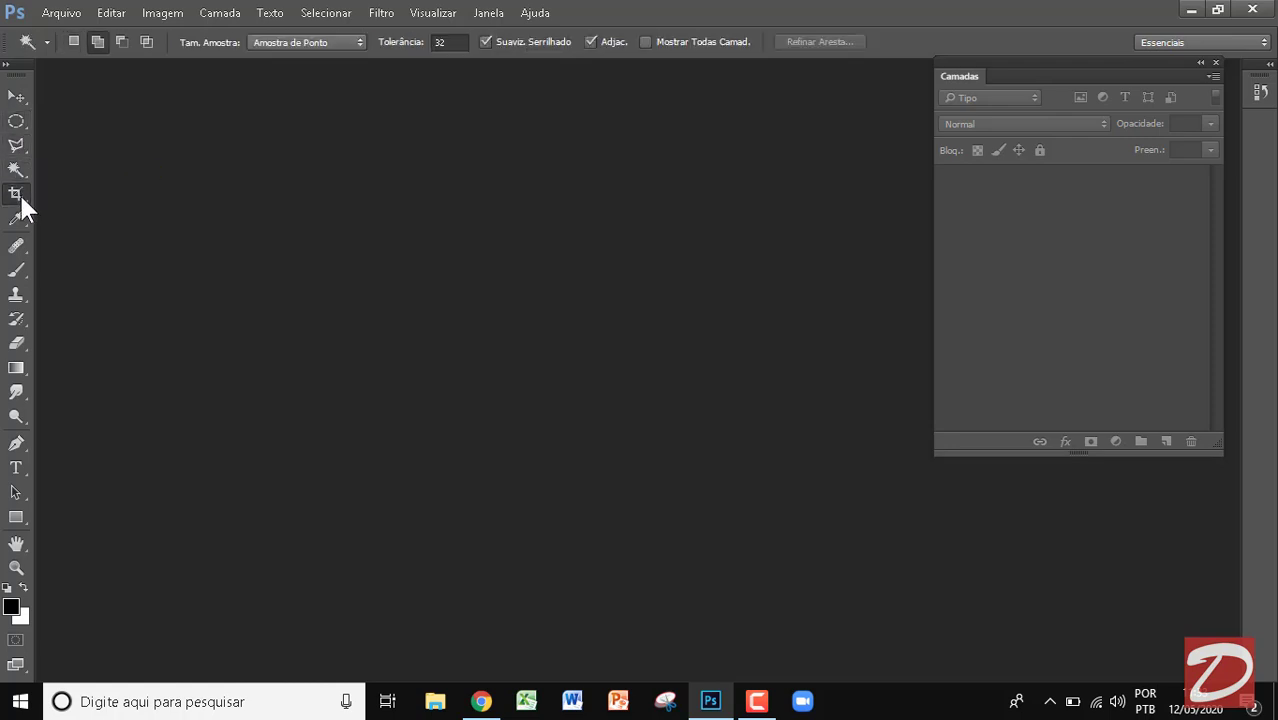
{"action": "left_click", "coordinate": [18, 197]}
{"action": "left_click", "coordinate": [17, 217]}
{"action": "left_click", "coordinate": [19, 250]}
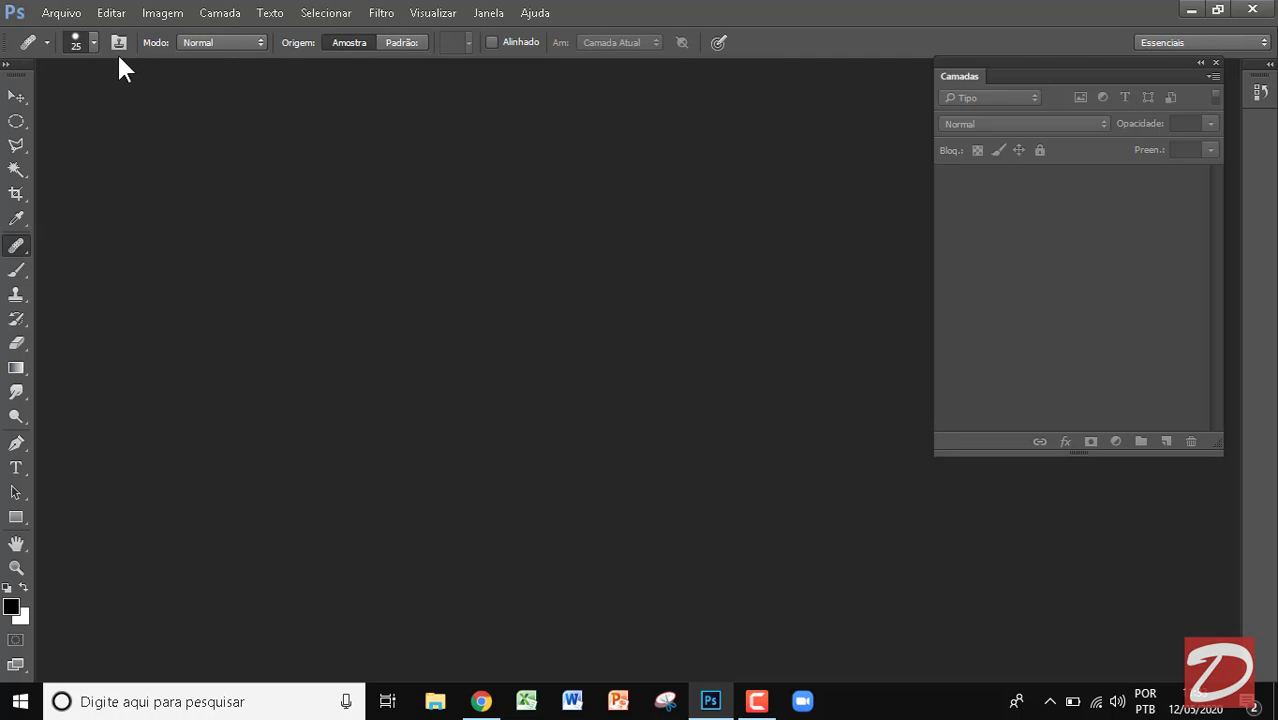
Compare the options of the Move, Elliptical Marquee, Polygonal Lasso and Magic Wand tools with those of the Type tool
{"action": "left_click", "coordinate": [16, 96]}
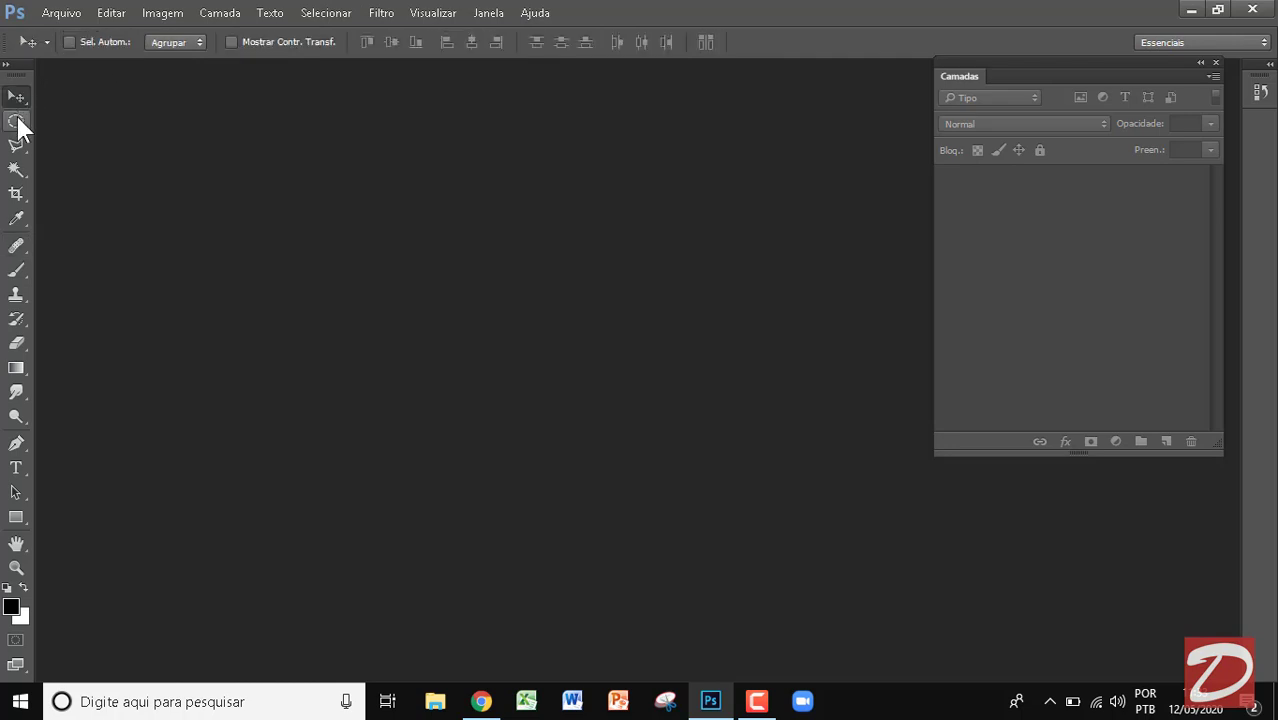
{"action": "left_click", "coordinate": [16, 120]}
{"action": "left_click", "coordinate": [14, 149]}
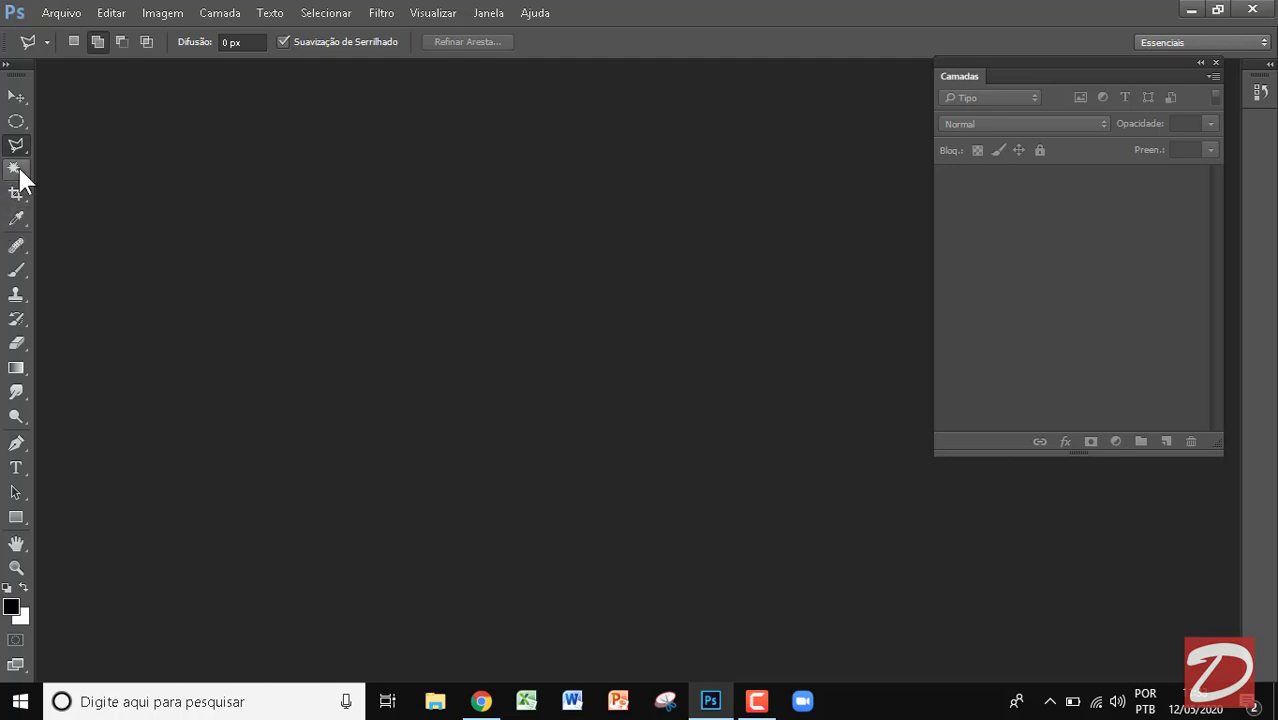
{"action": "left_click", "coordinate": [17, 169]}
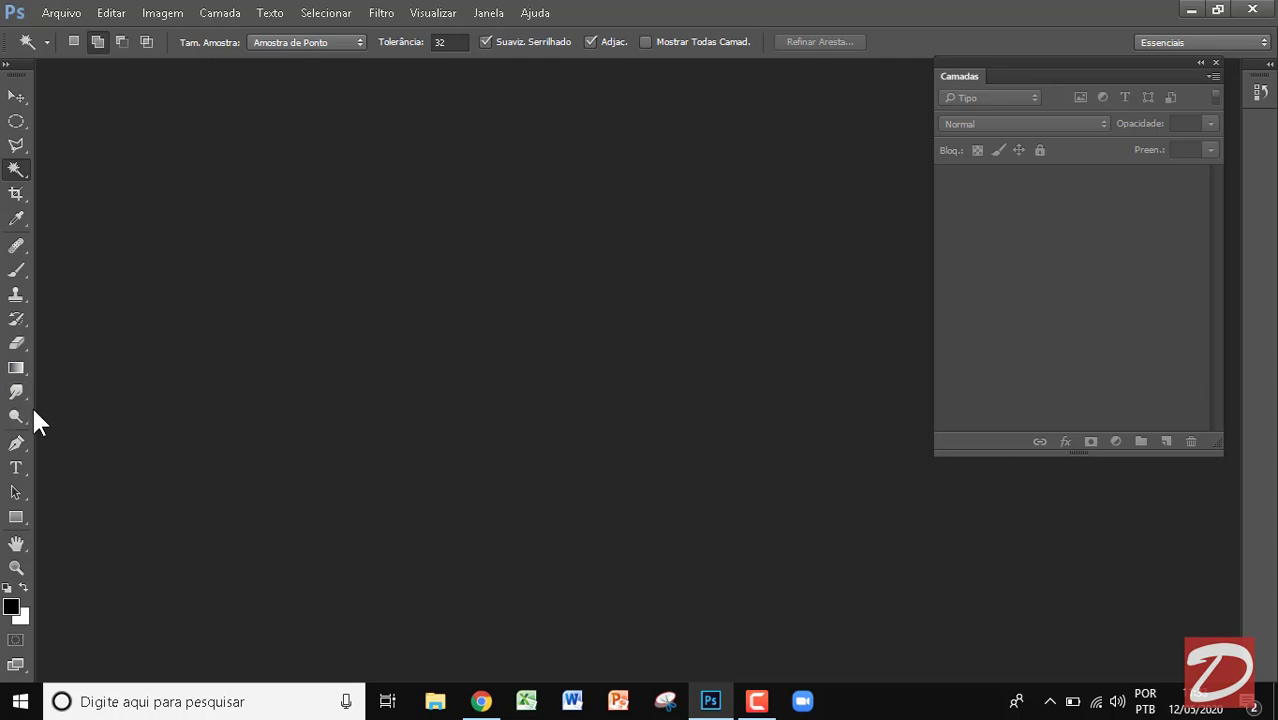
{"action": "left_click", "coordinate": [18, 469]}
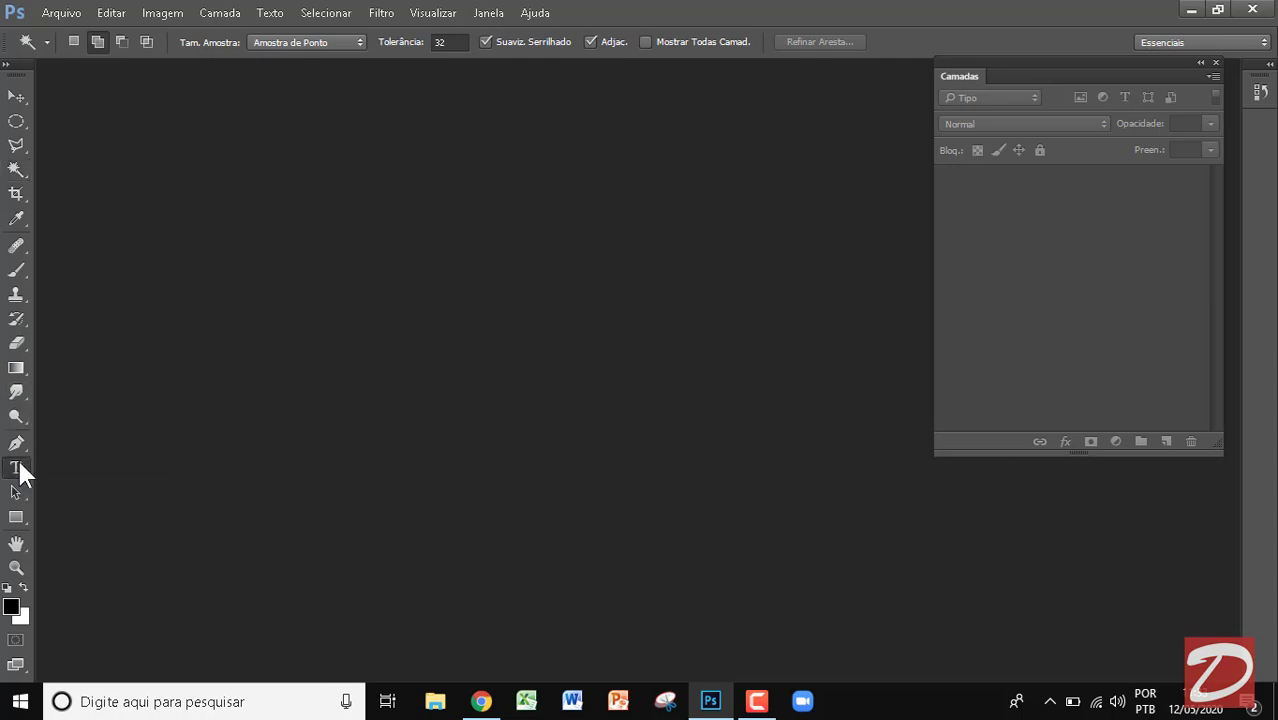
{"action": "left_click", "coordinate": [18, 469]}
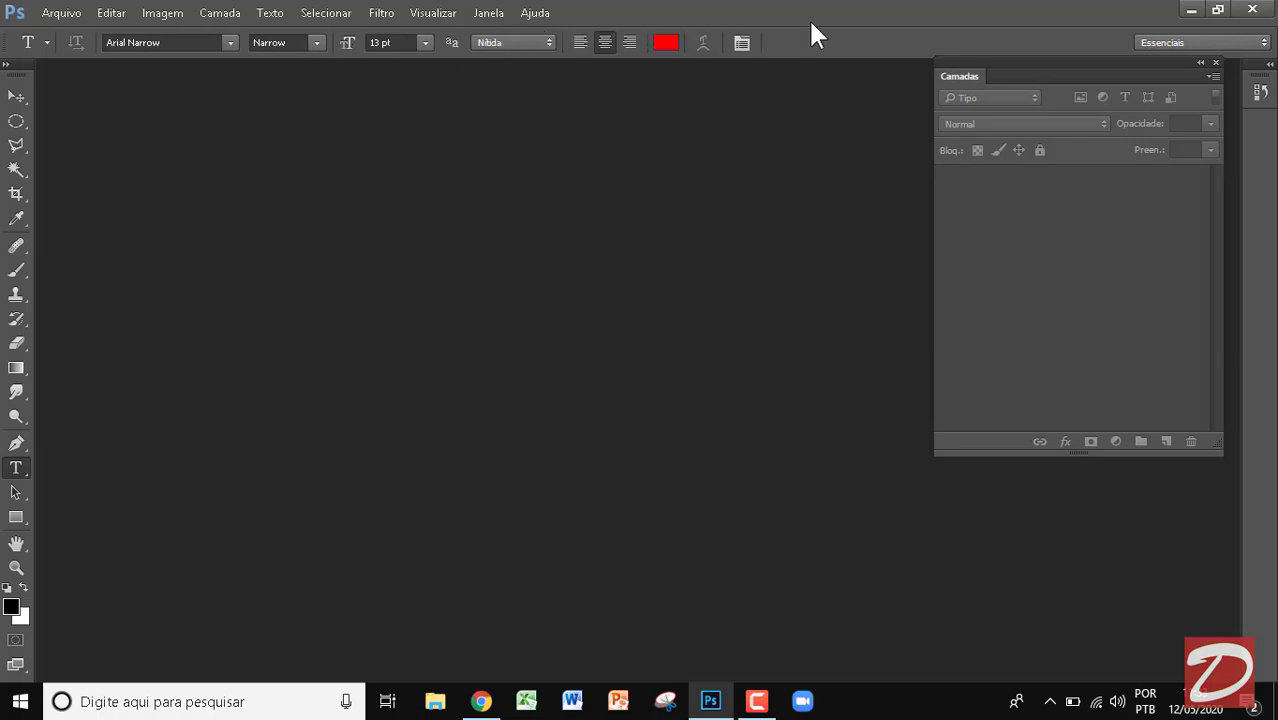
Activate the Elliptical Marquee tool, show its grouped tools, and examine its selection mode options
{"action": "left_click", "coordinate": [17, 122]}
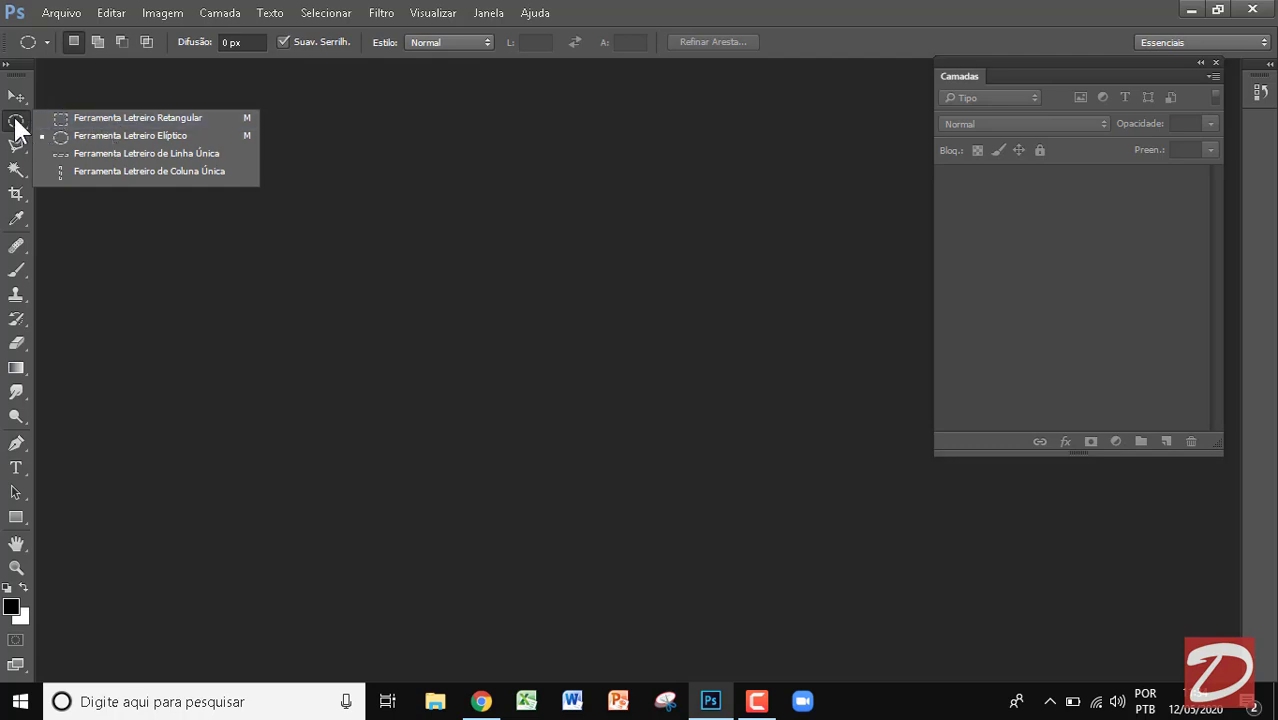
{"action": "left_click", "coordinate": [17, 124]}
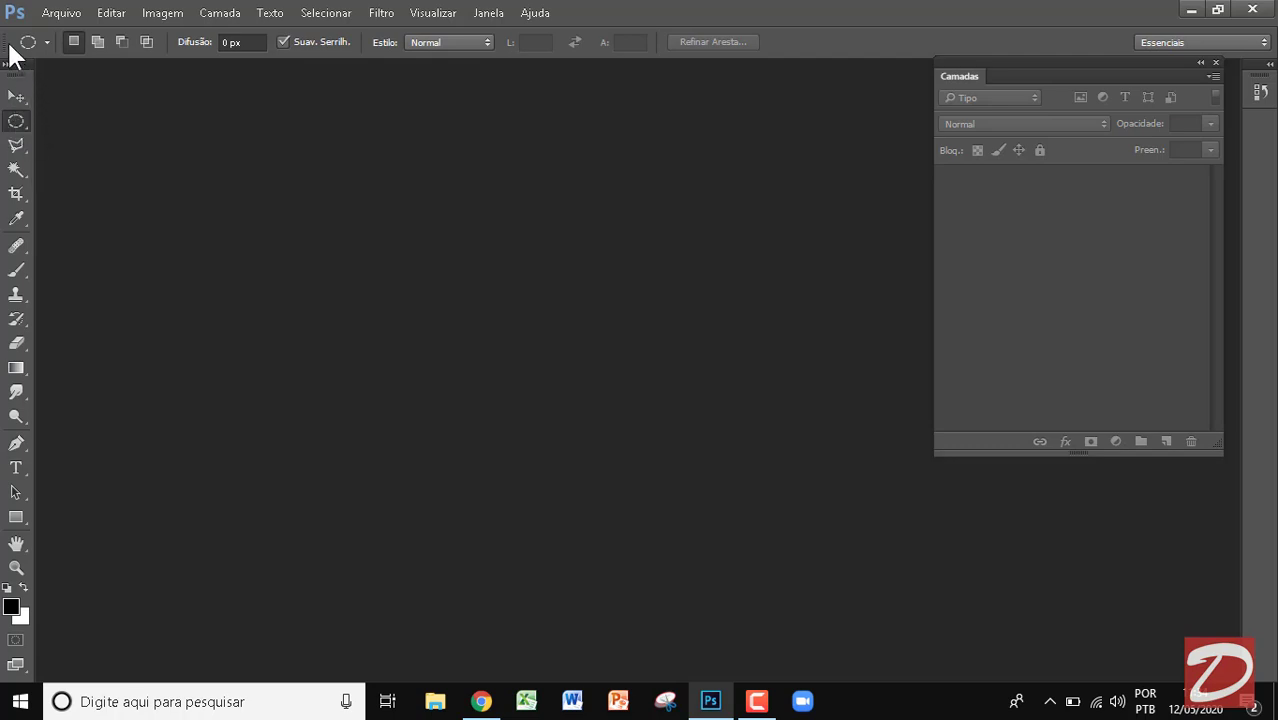
{"action": "left_click", "coordinate": [97, 41]}
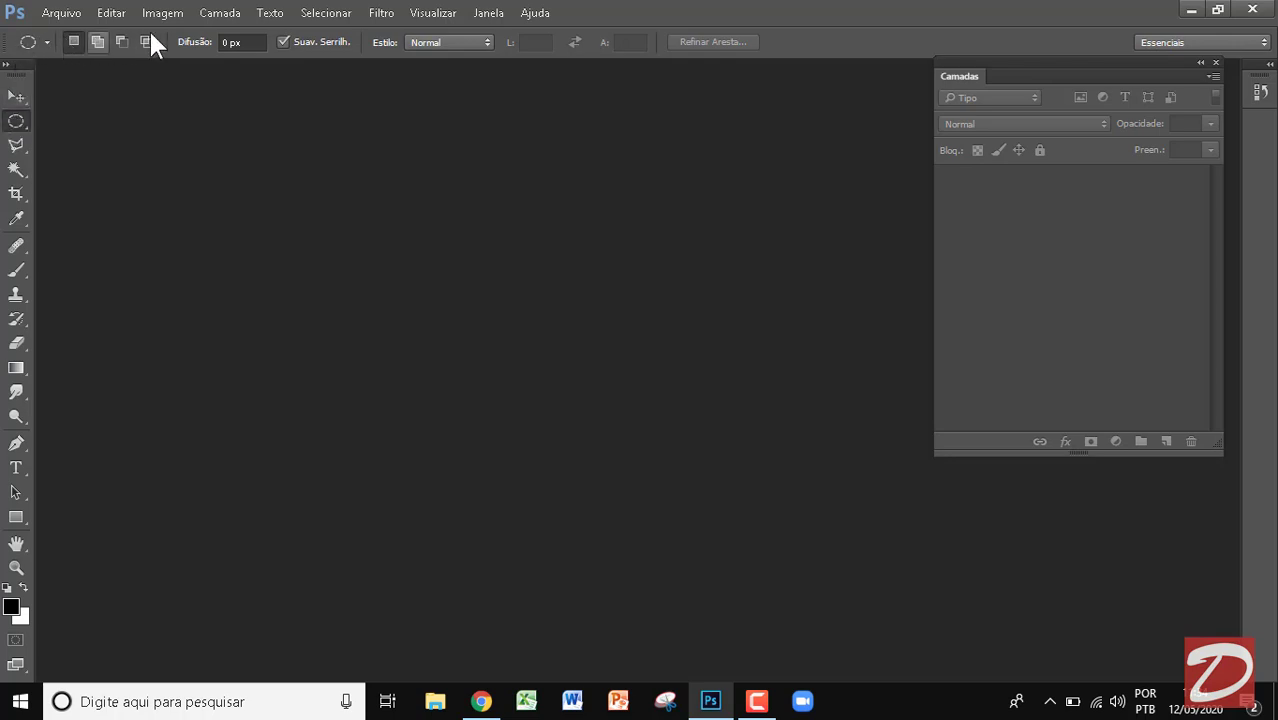